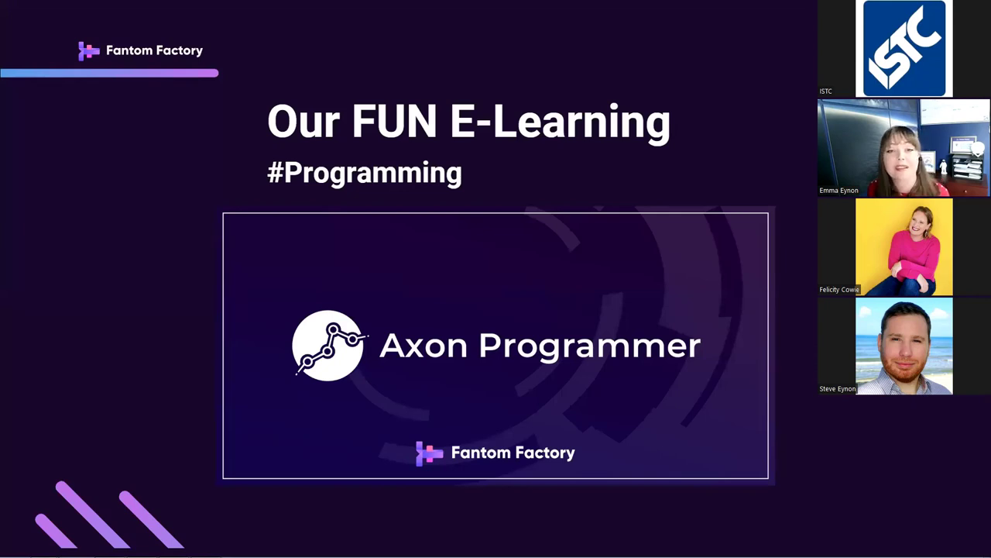
Switch to the browser with the Axon Programmer course, maximize its window and view the Mission Briefing
key("alt+Tab")
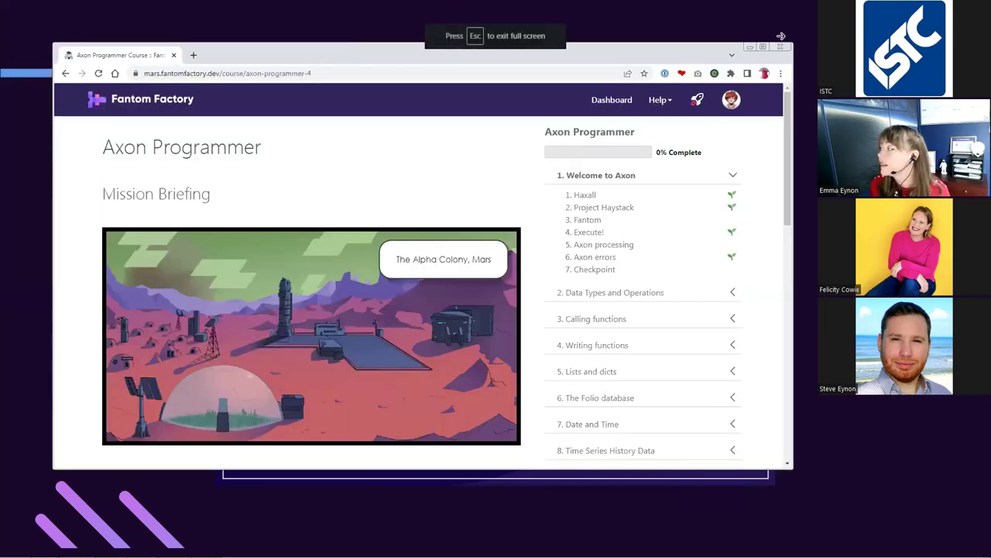
left_click(762, 49)
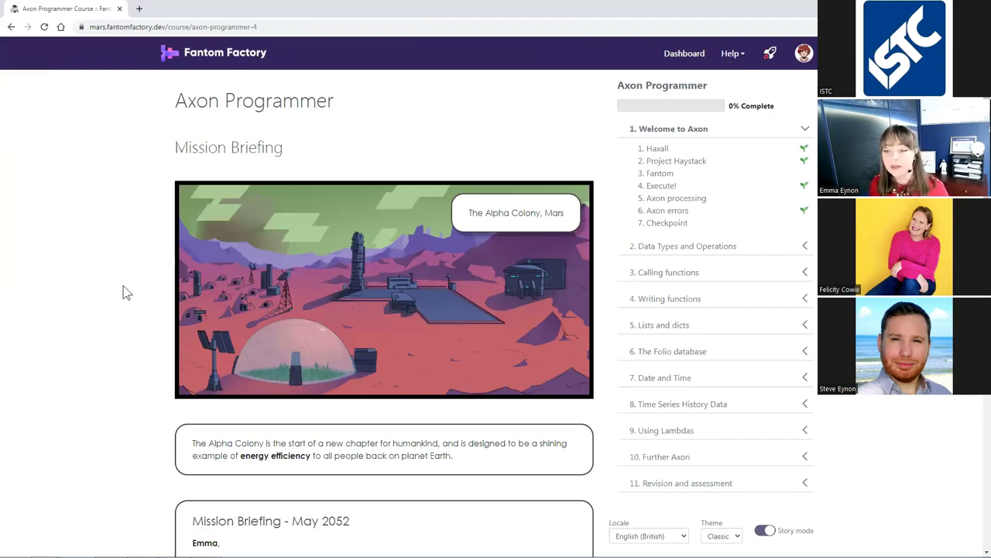
scroll(124, 289, "down", 1)
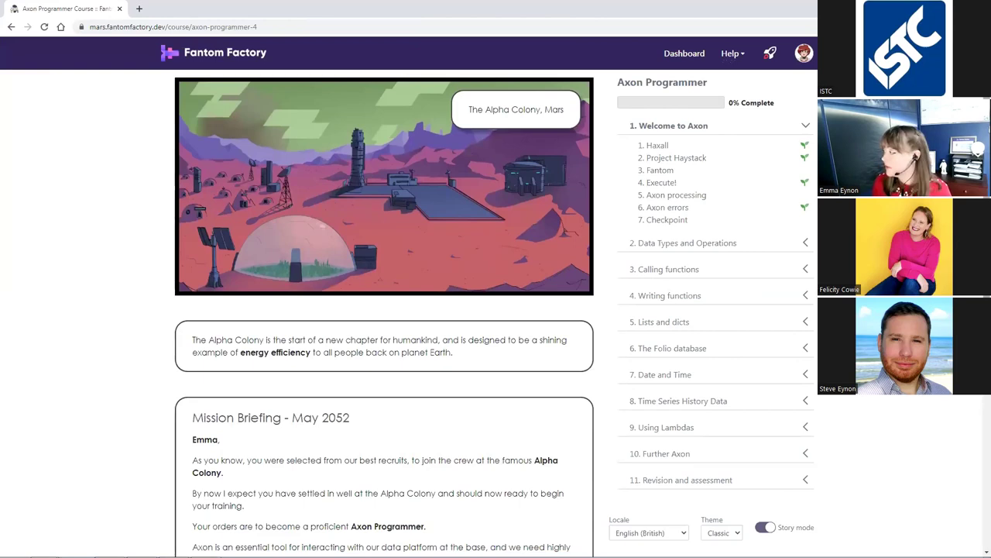
scroll(384, 310, "down", 1)
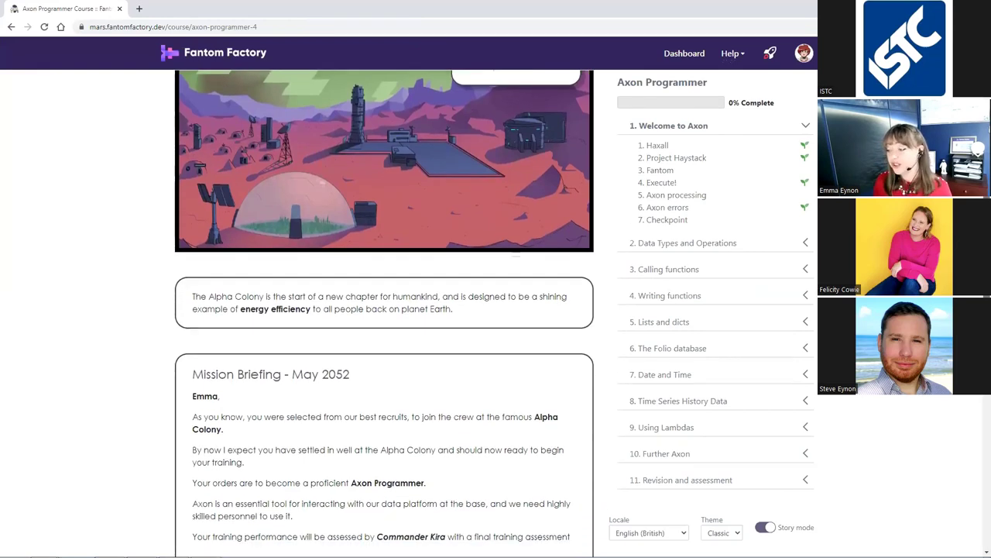
scroll(384, 310, "down", 2)
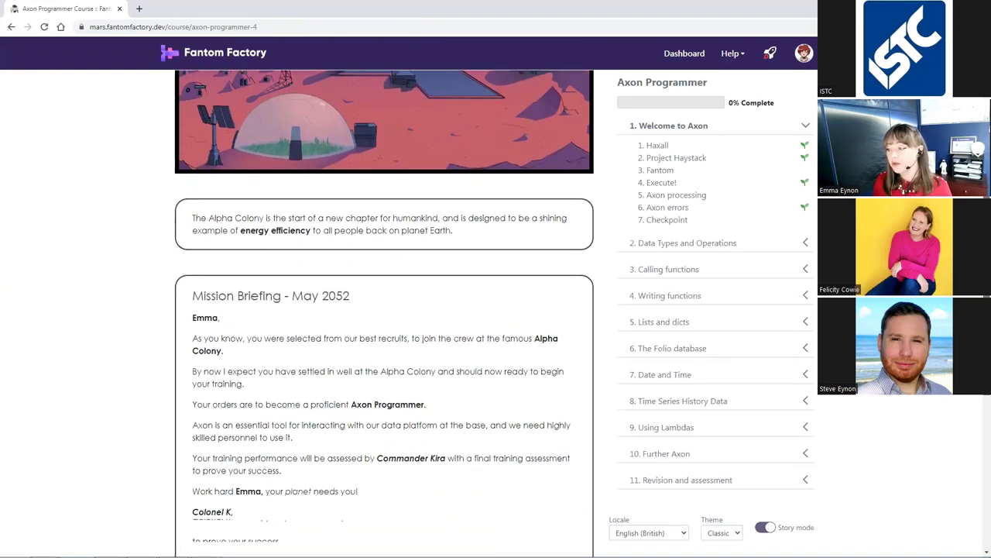
scroll(824, 310, "down", 1)
right_click(824, 310)
key("Escape")
key("alt+Left")
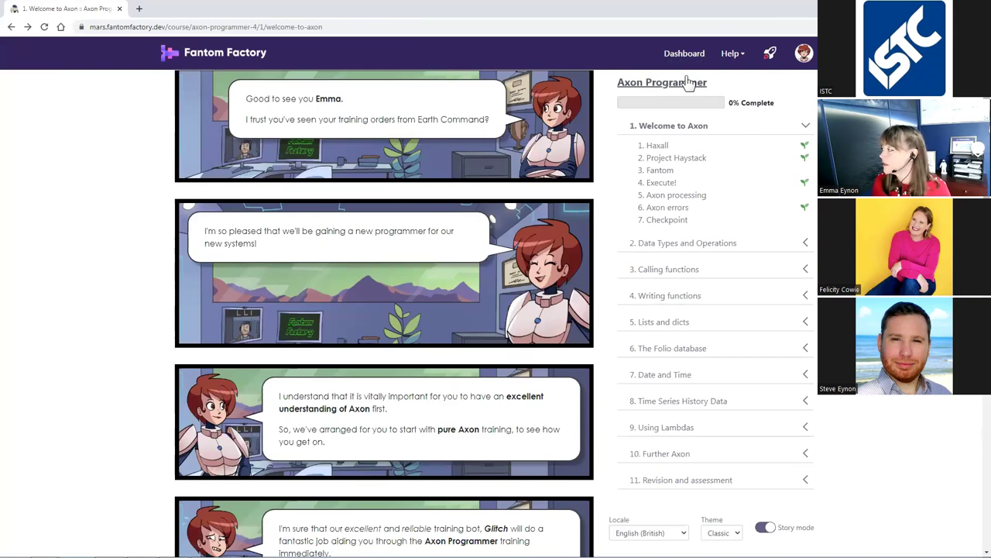
key("alt+Right")
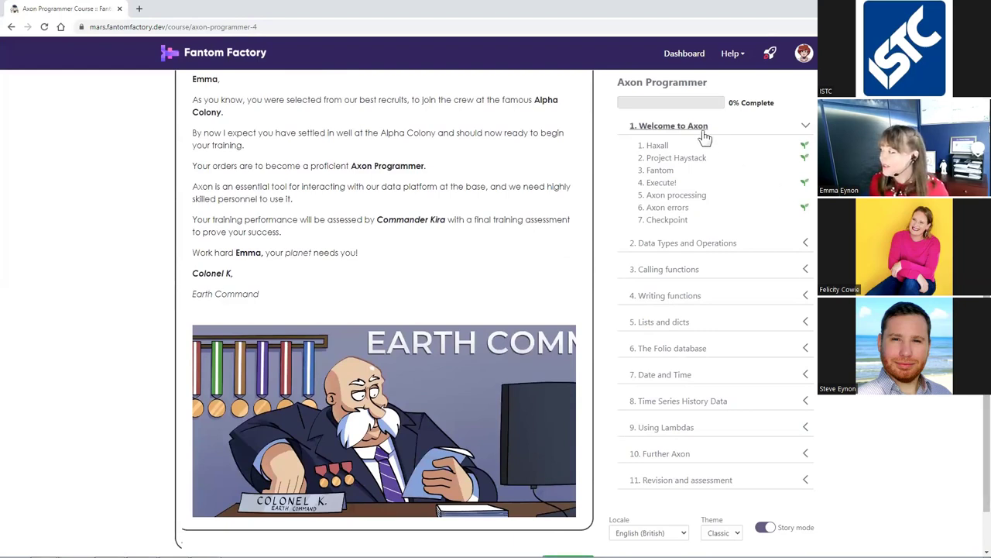
Open the Welcome to Axon chapter and read through its comic story to the Axon Programmer Training Objectives
left_click(702, 130)
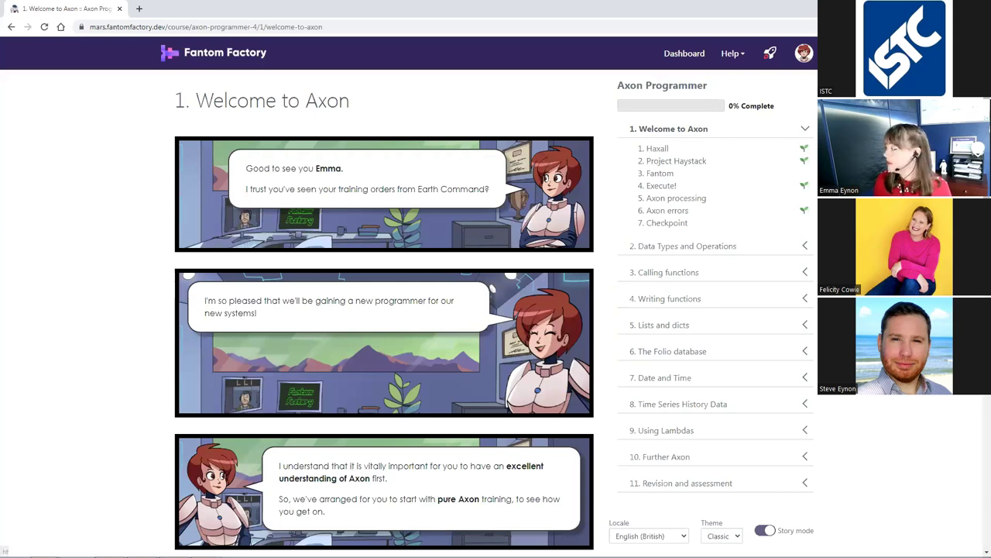
scroll(734, 155, "down", 2)
scroll(384, 309, "down", 2)
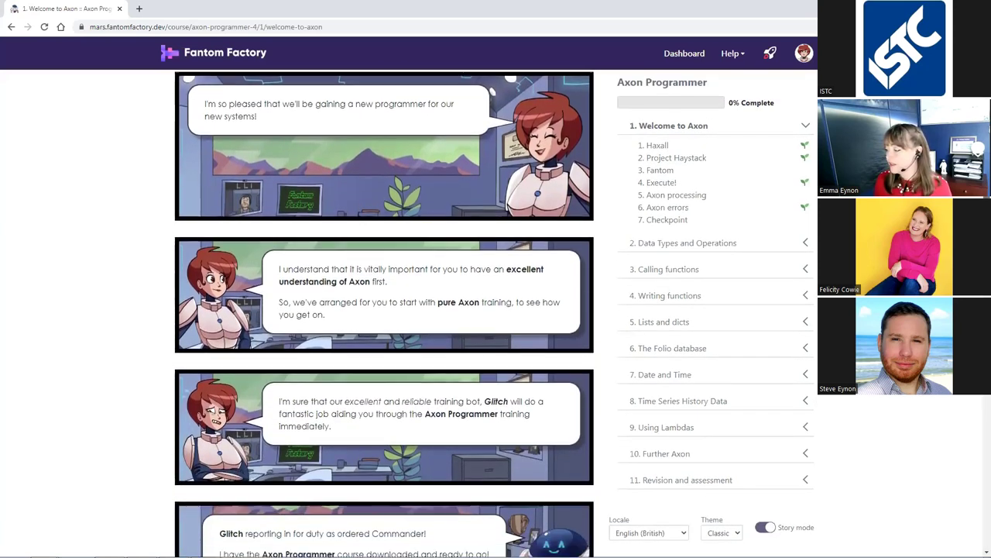
scroll(384, 310, "down", 2)
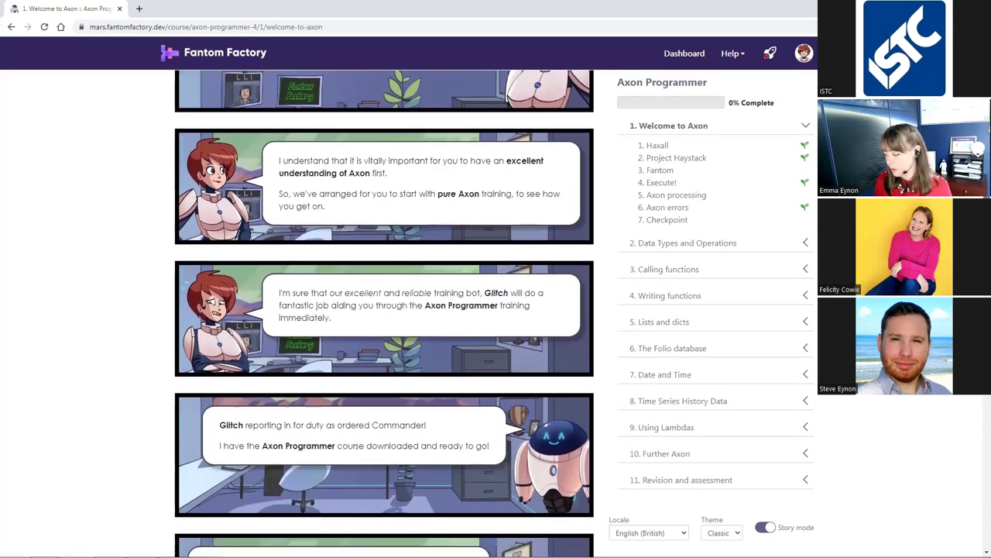
scroll(384, 310, "down", 1)
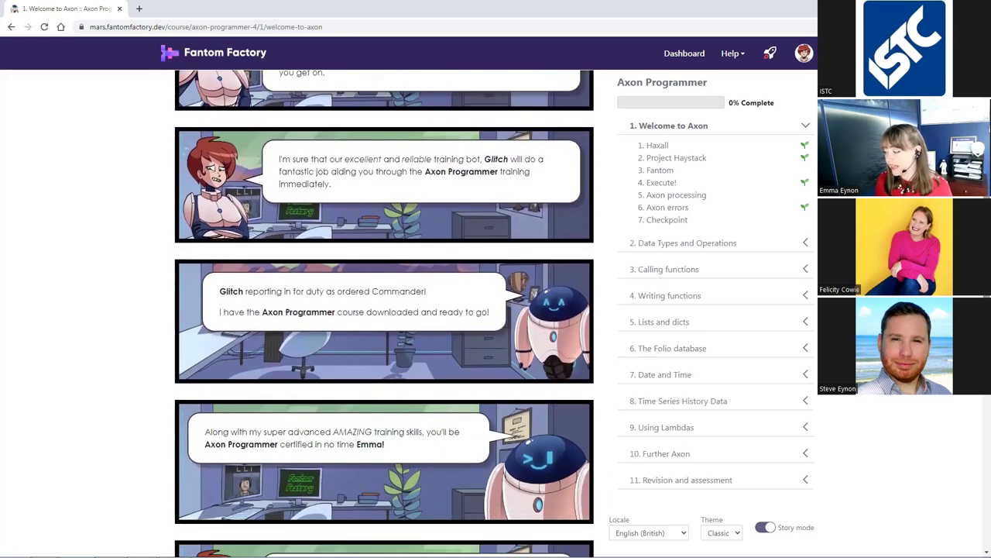
scroll(384, 310, "down", 3)
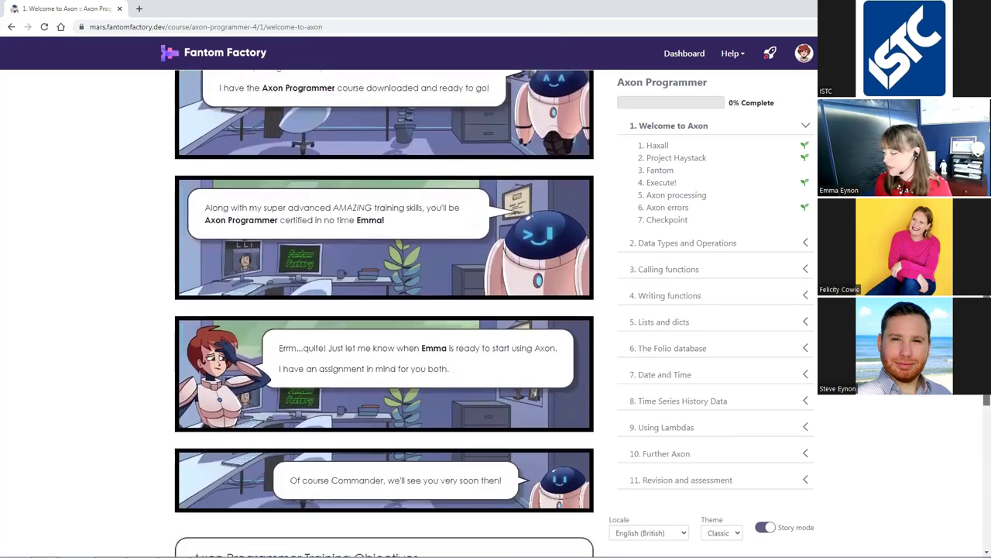
scroll(977, 410, "down", 3)
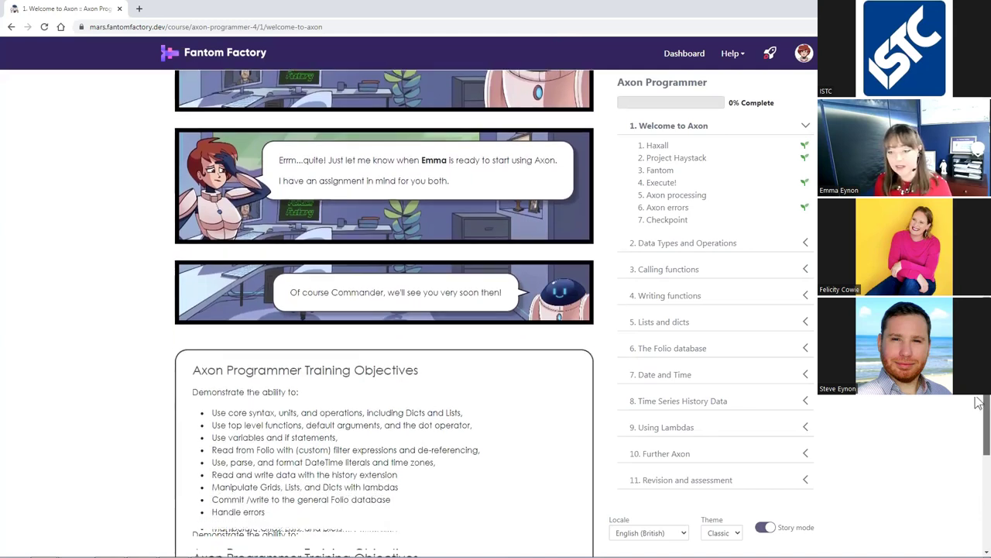
scroll(977, 410, "down", 1)
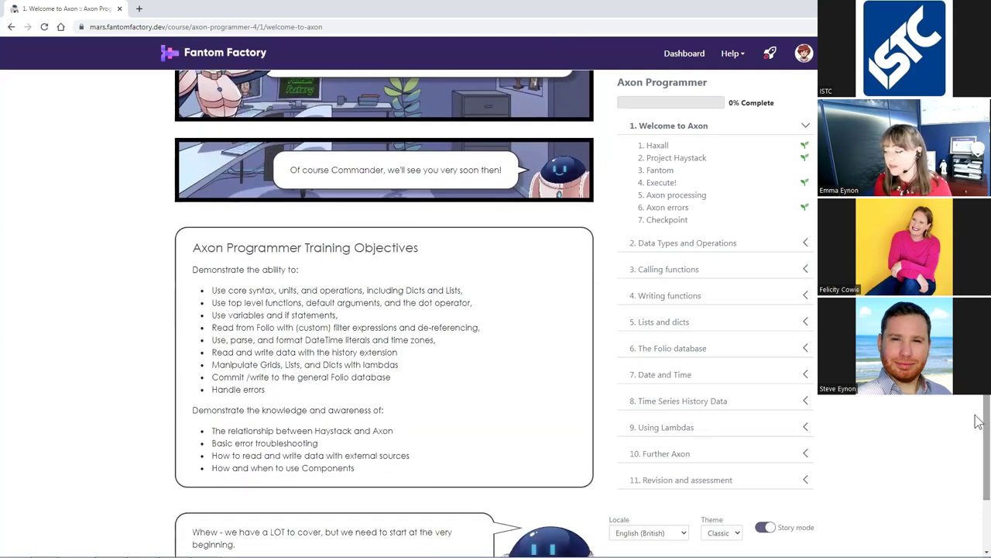
scroll(977, 415, "down", 1)
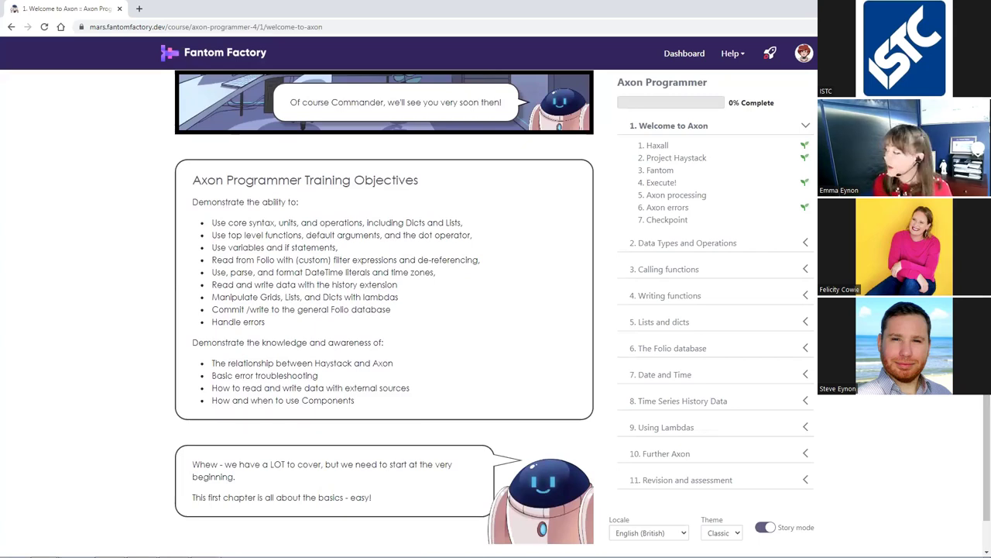
View the Project Haystack tagging section and the inventory scanner story in the Data Types and Operations chapter
left_click(697, 159)
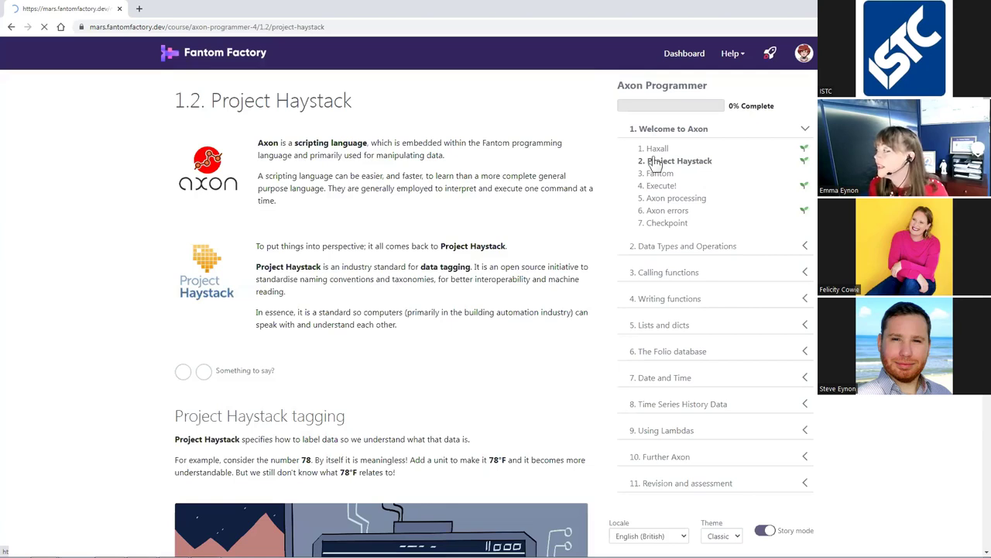
scroll(496, 313, "down", 4)
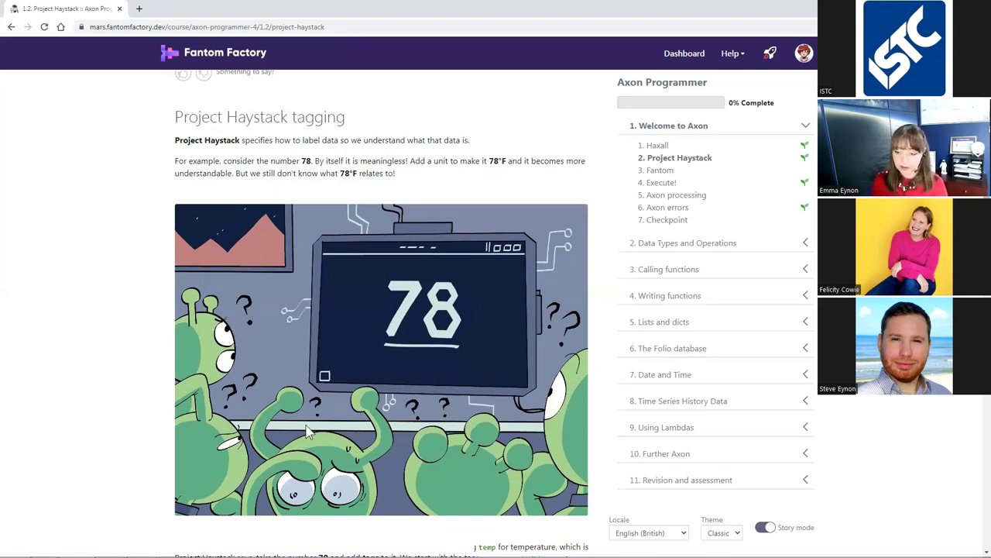
left_click(682, 243)
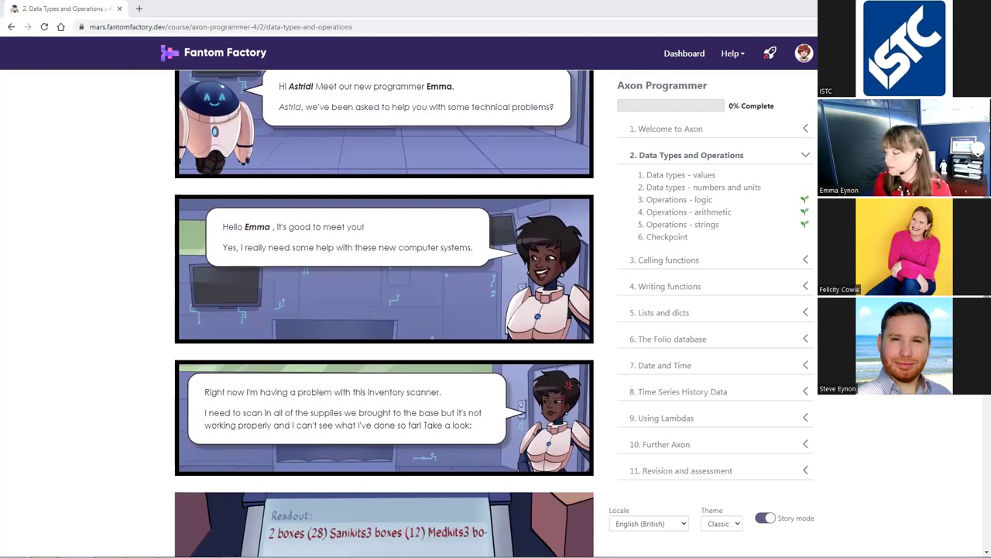
scroll(384, 314, "up", 1)
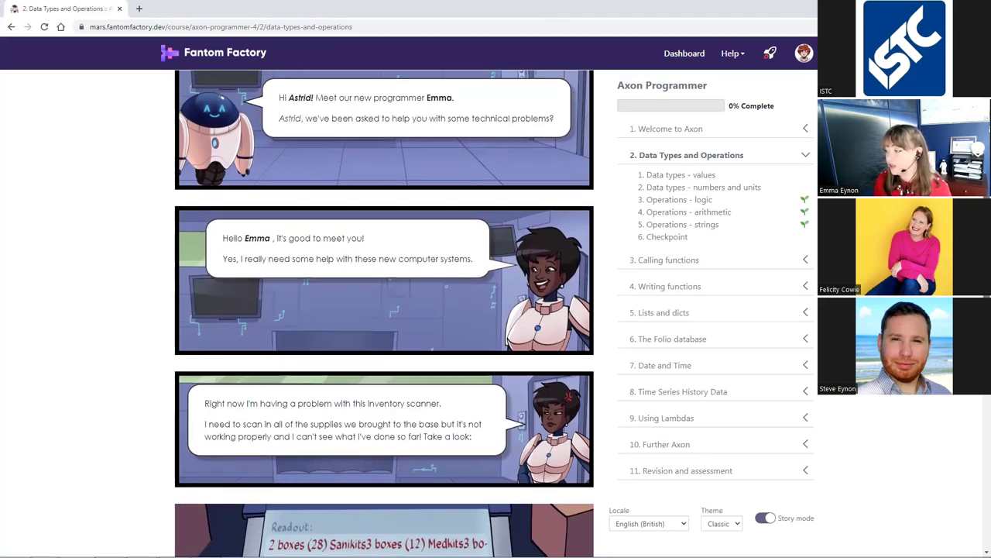
scroll(384, 313, "down", 3)
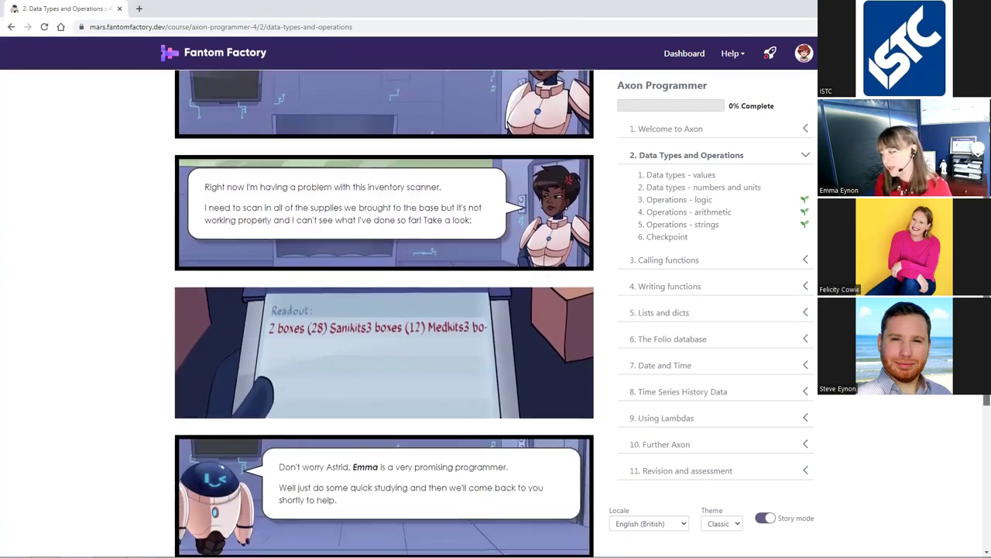
scroll(384, 314, "down", 1)
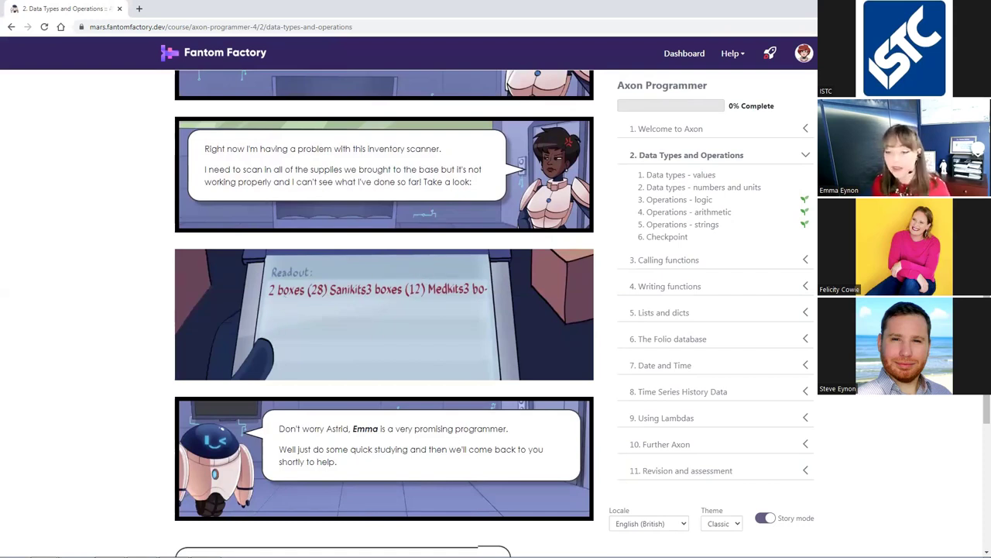
Open the Operations - strings lesson and look through its content down to the Exercise 3 story exercise
left_click(685, 225)
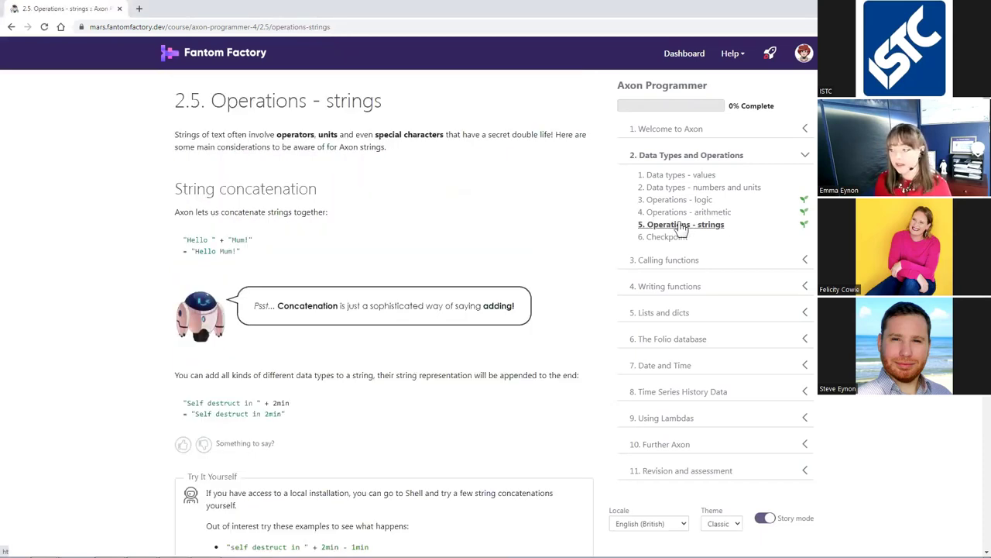
scroll(415, 224, "down", 1)
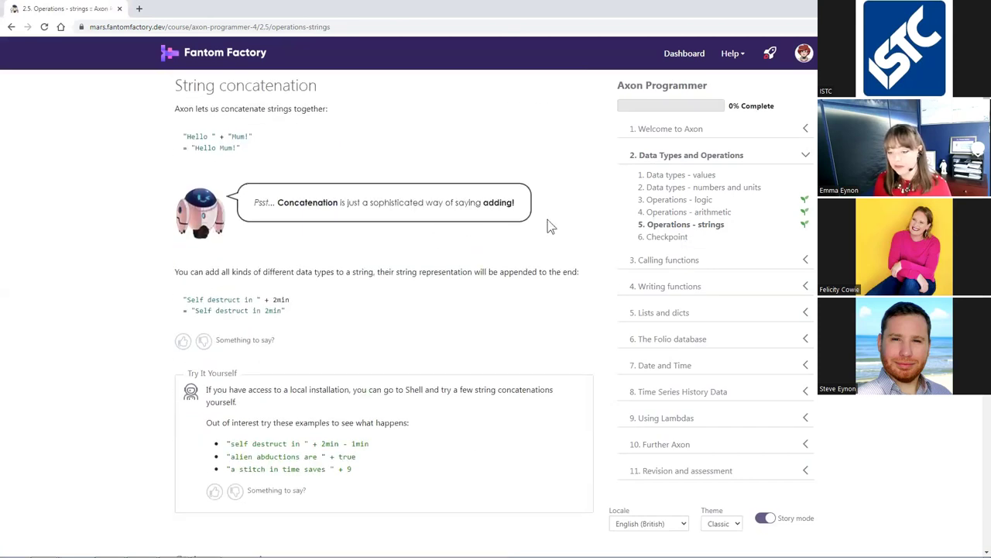
scroll(384, 310, "down", 8)
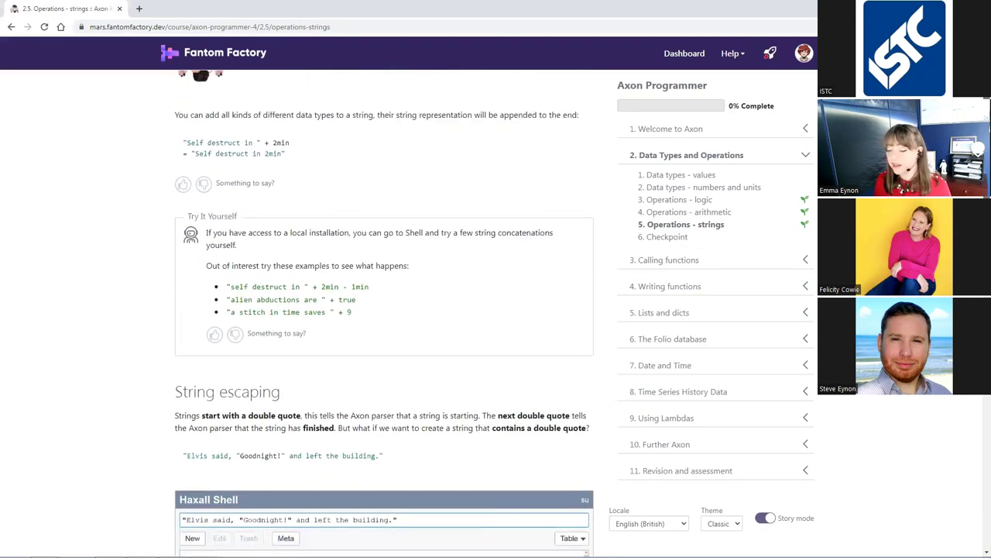
scroll(384, 310, "down", 5)
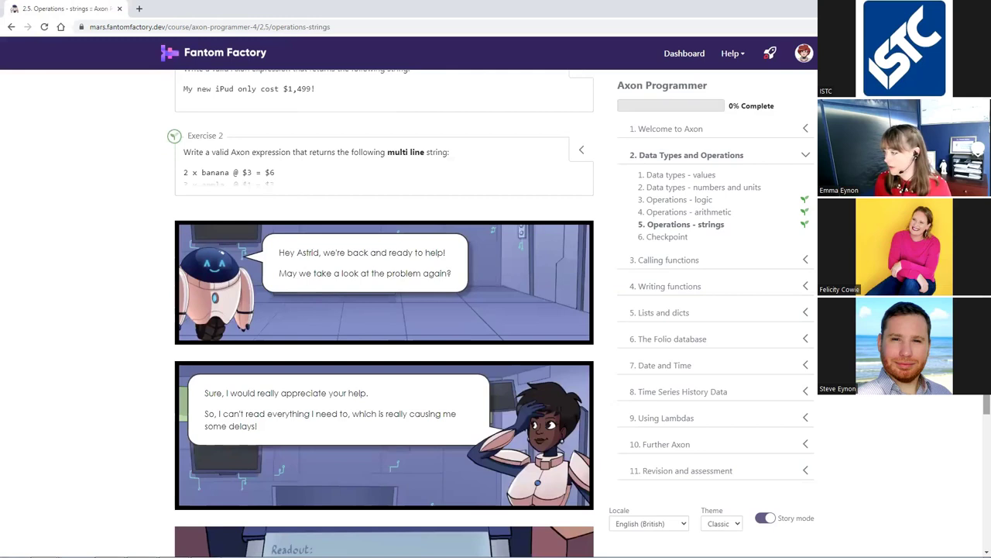
scroll(456, 451, "down", 3)
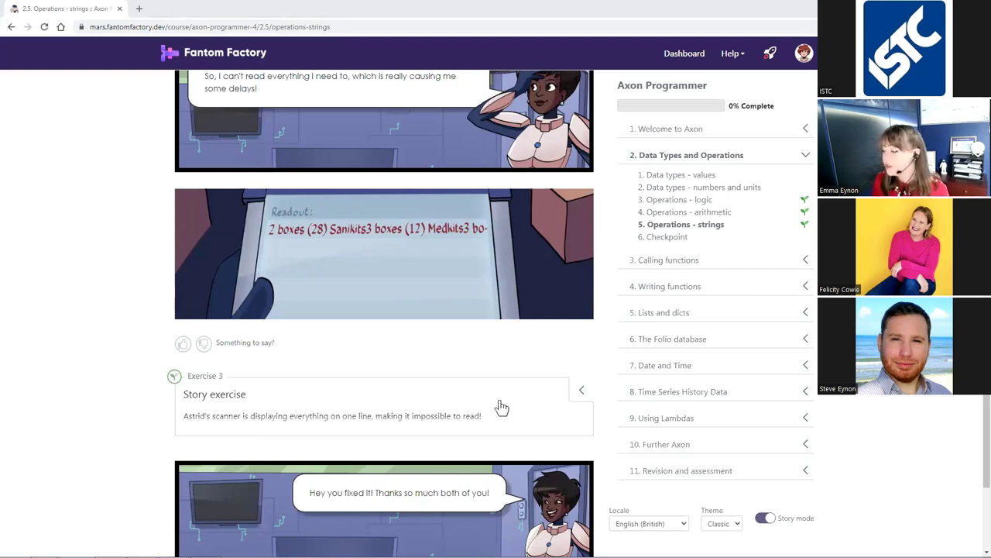
Return to Exercise 1 in the strings lesson, expand it and activate its Axon expression field
left_click_drag(977, 443, 978, 276)
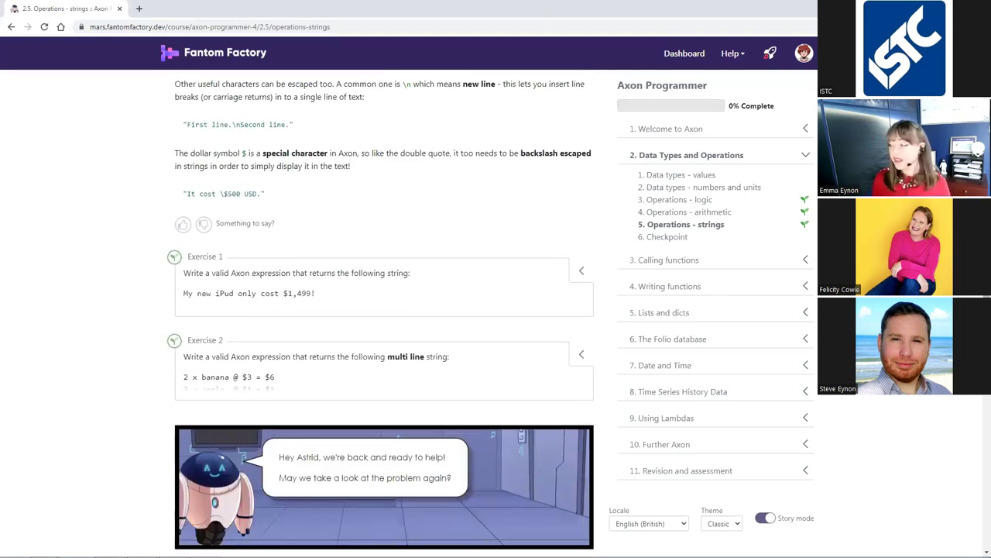
left_click(582, 272)
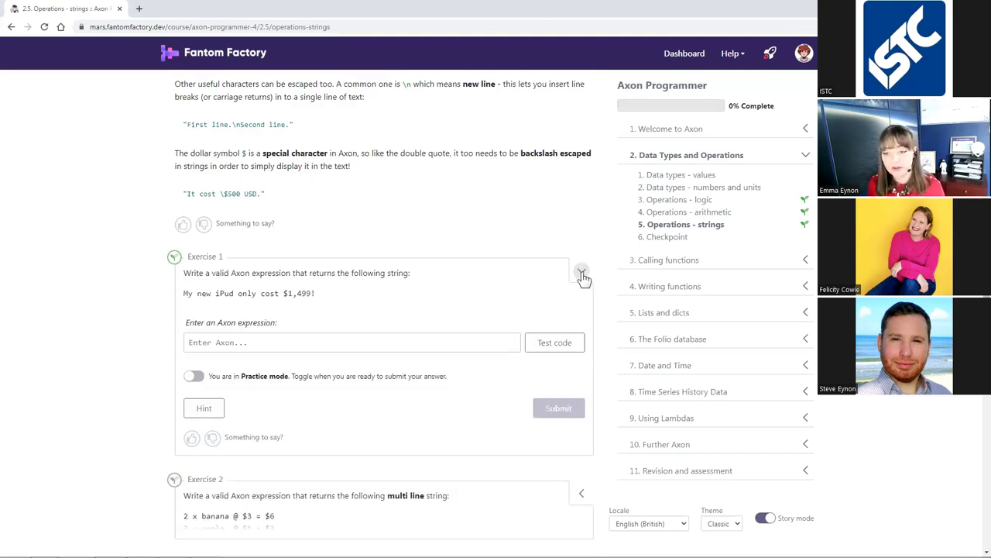
left_click(401, 341)
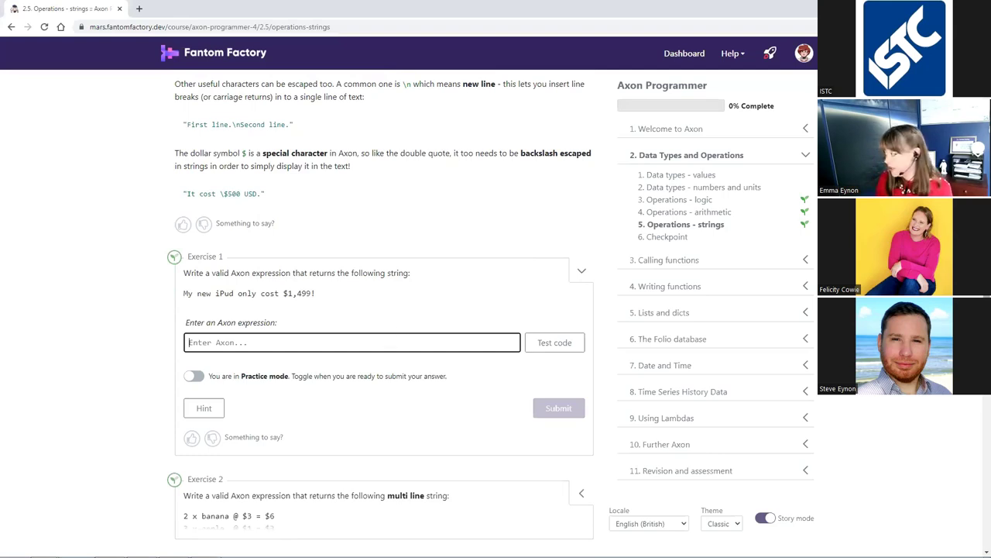
In Exercise 3, enter and test the expression "2 boxes (28) Sanikits\n3 boxes (12) Medkits\n3 boxes (28) Sanikits\n1 box (12) Medkits\n1 box (28) Sanikits"
scroll(575, 353, "down", 10)
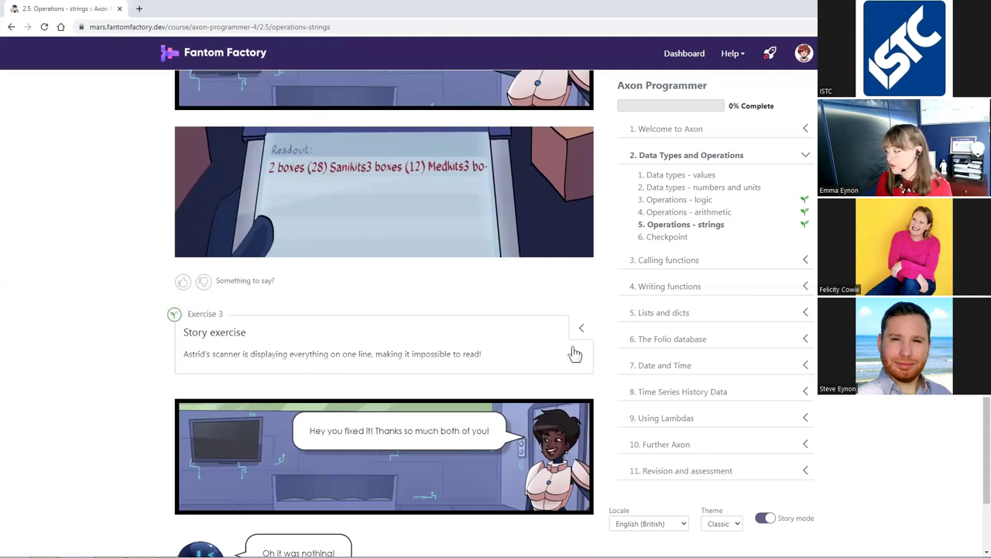
left_click(582, 328)
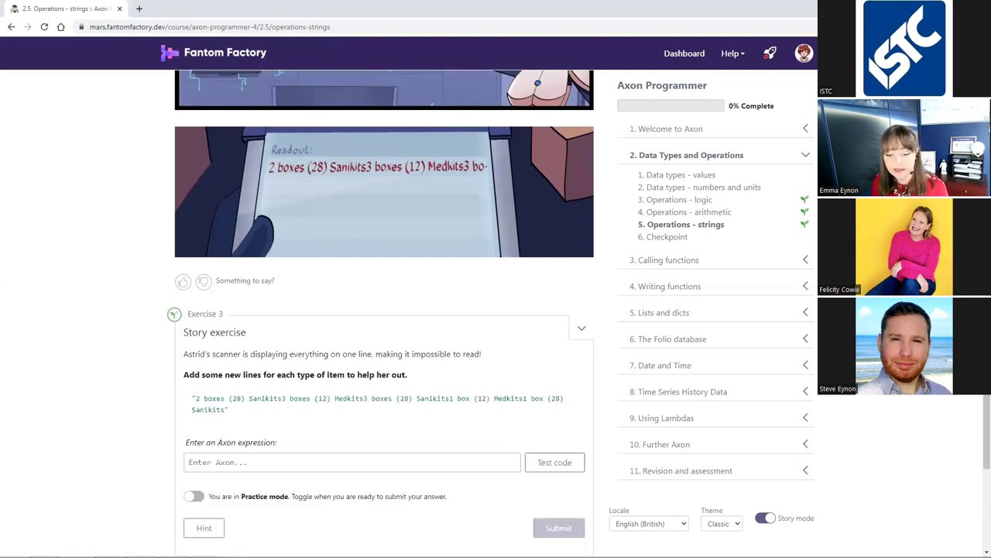
left_click(302, 462)
type("\"2 boxes (28) Sanikits\\n3 boxes (12) Medkits\\n3 boxes (28) Sanikits\\n1 box (12) Medkits\\n1 box (28) Sanikits\"")
left_click(564, 468)
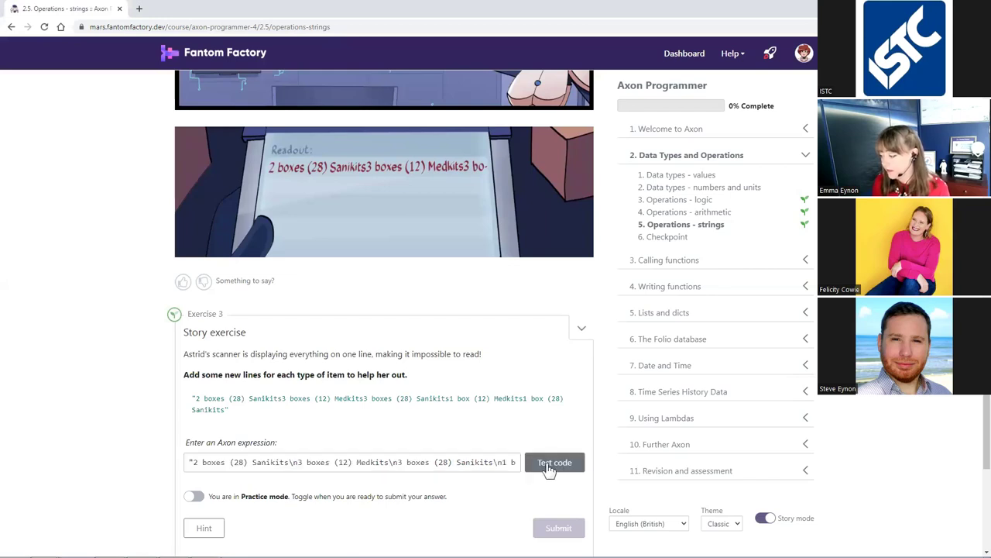
scroll(405, 405, "down", 2)
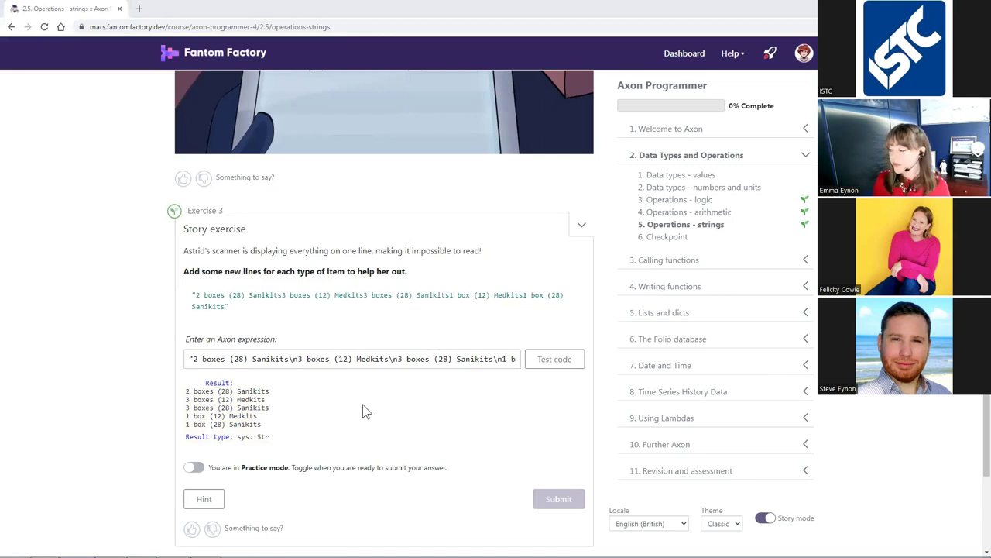
Switch Exercise 3 to Answer mode, shorten the third "Sanikits" in the expression to "Saniki", and submit this deliberately wrong answer
scroll(361, 403, "down", 1)
left_click(196, 417)
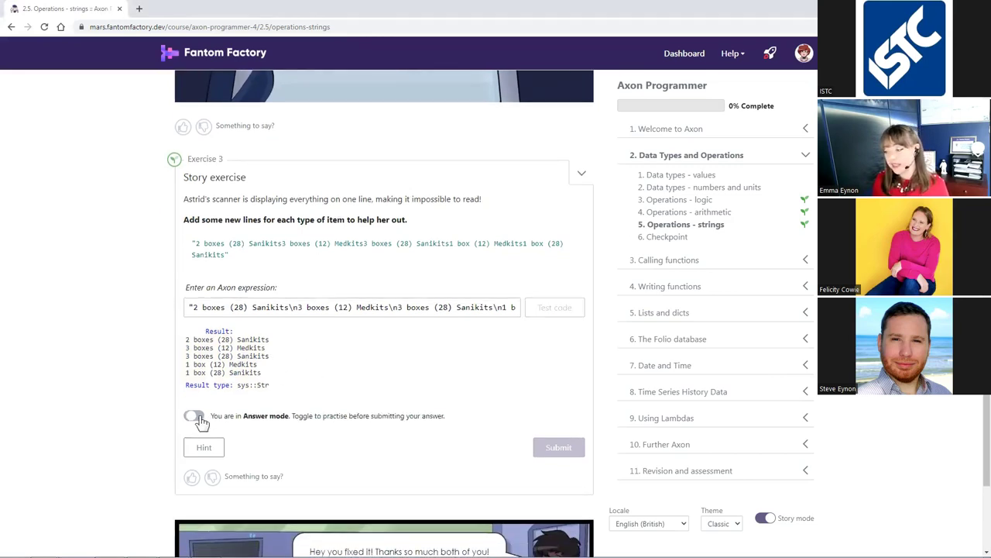
left_click(486, 305)
left_click_drag(484, 307, 493, 307)
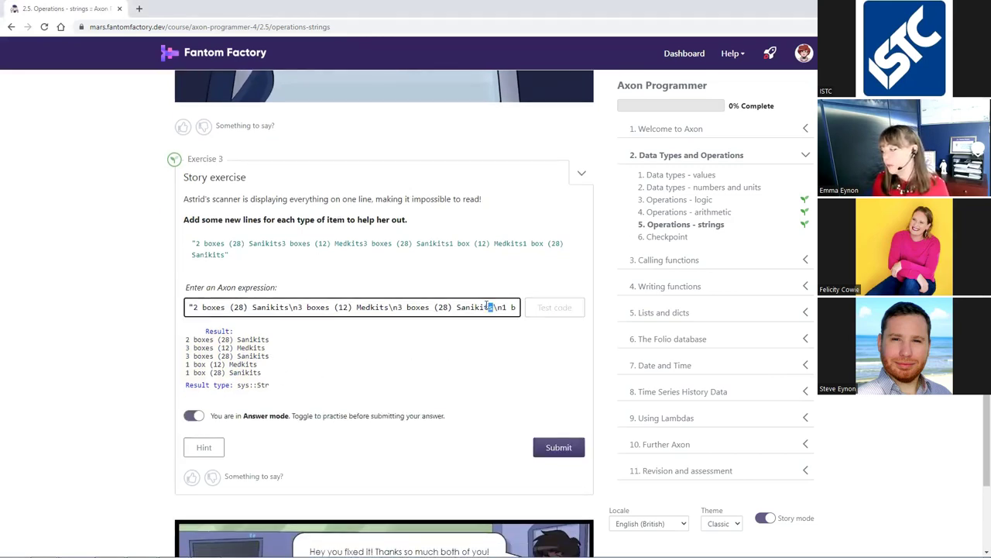
key("BackSpace")
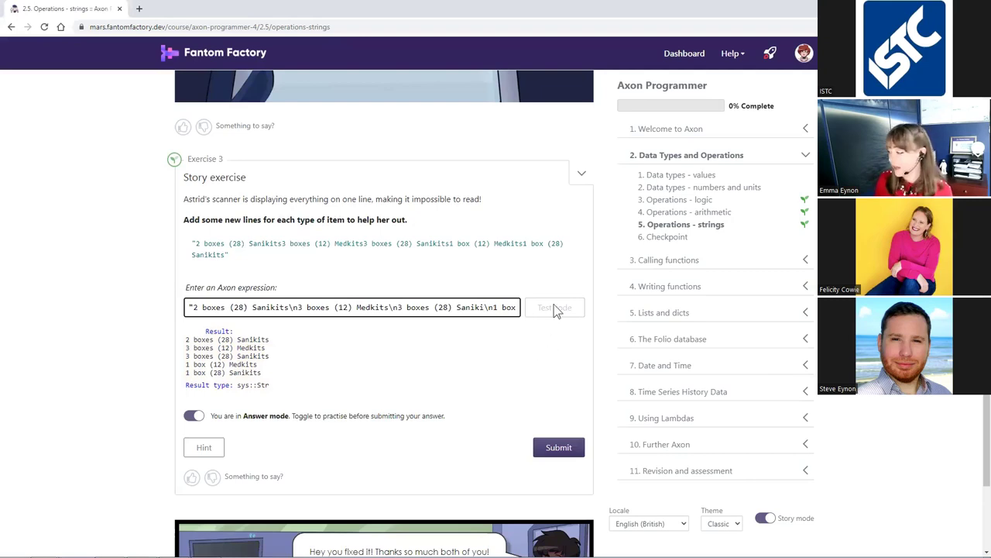
left_click(559, 453)
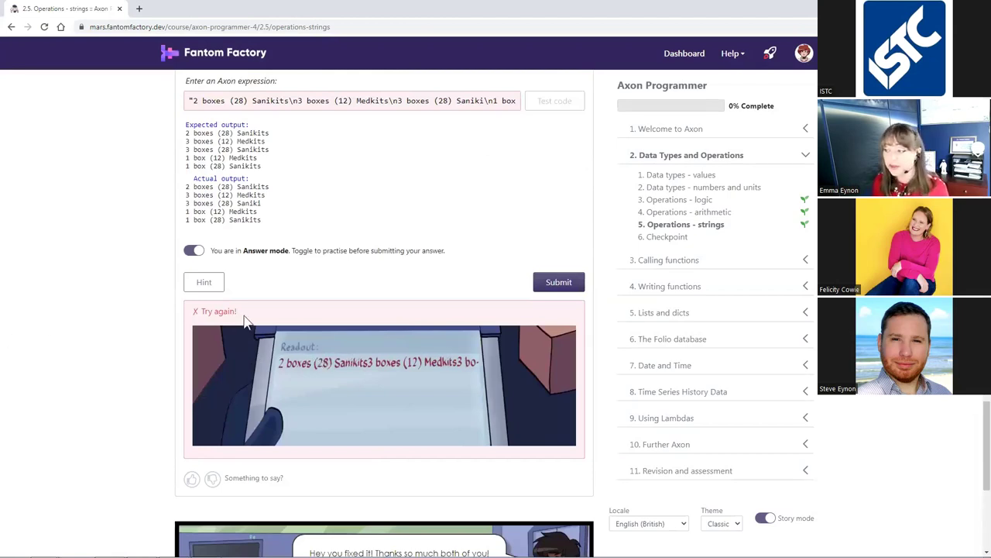
Resubmit Exercise 3 with "2 boxes (28) Sanikits\n3 boxes (12) Medkits\n3 boxes (28) Sanikits\n1 box (12) Medkits\n1 box (28) Sanikits" and dismiss the achievement notices
left_click(331, 105)
key("ctrl+a")
type("\"2 boxes (28) Sanikits\\n3 boxes (12) Medkits\\n3 boxes (28) Sanikits\\n1 box (12) Medkits\\n1 box (28) Sanikits\"")
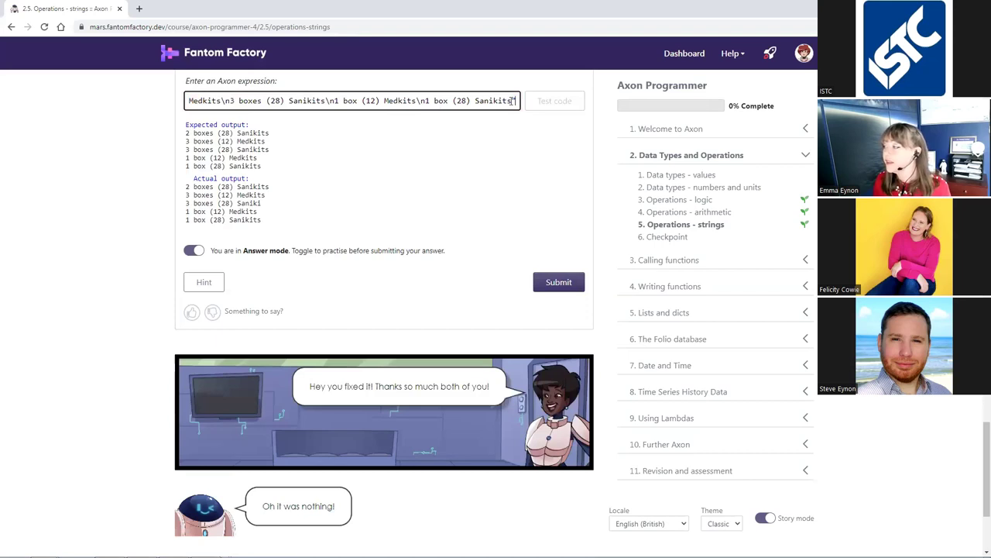
left_click(564, 285)
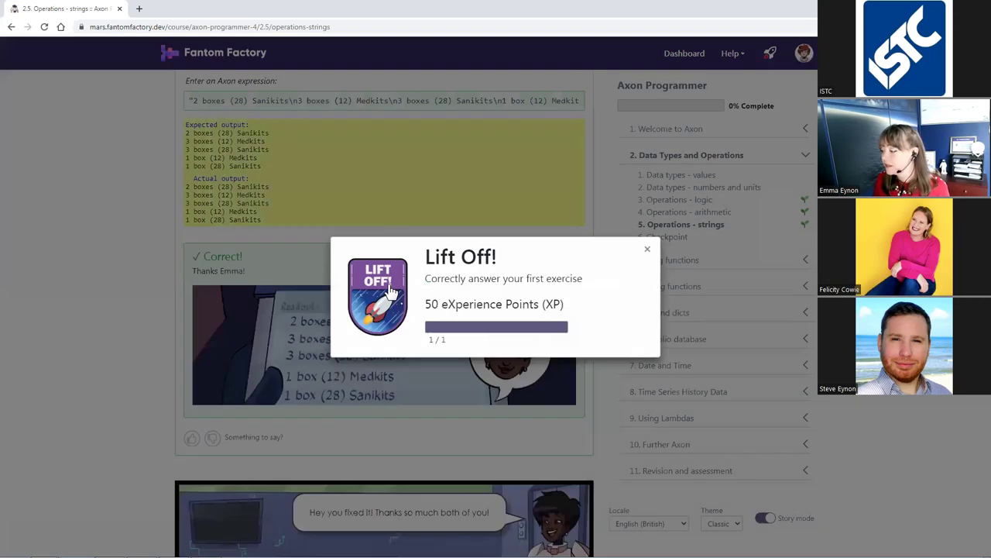
left_click(647, 250)
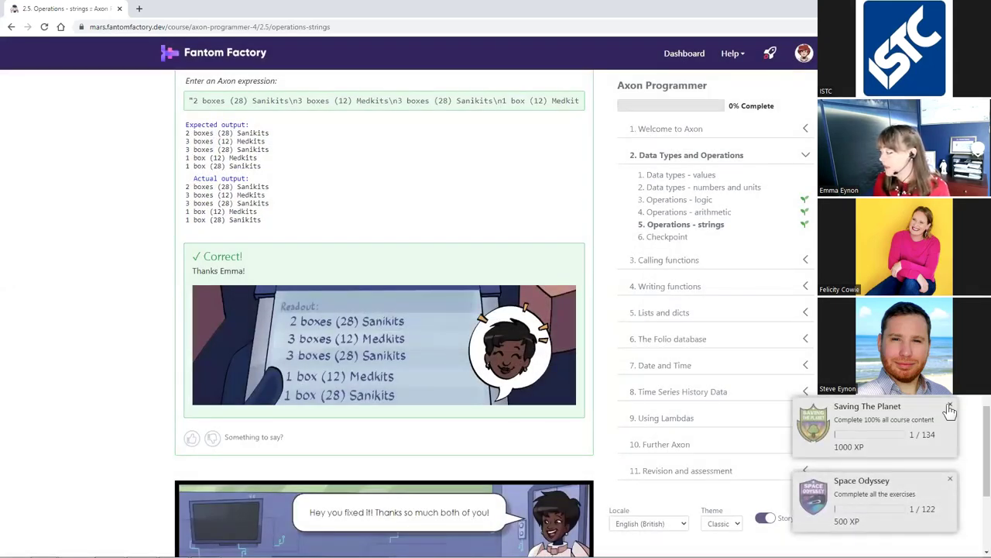
left_click(950, 401)
left_click(950, 482)
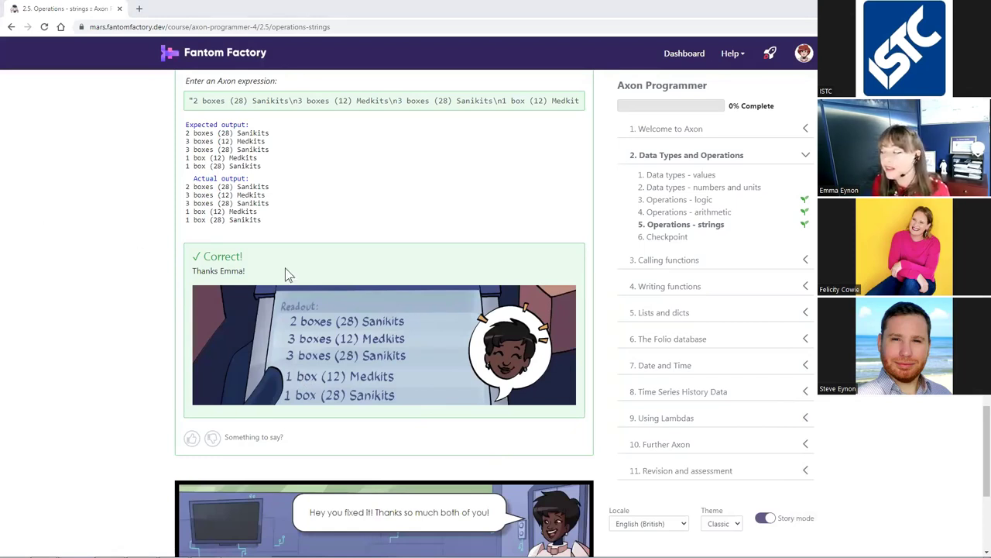
Review the strings lesson from String concatenation through String escaping and the exercises down to the "In a nutshell" summary
scroll(976, 462, "up", 2)
scroll(976, 462, "up", 20)
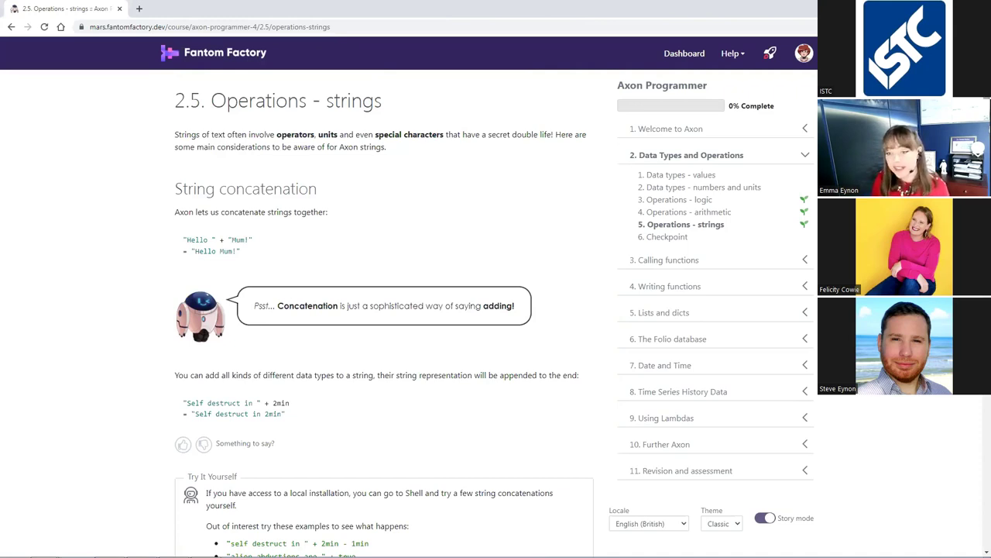
scroll(492, 300, "down", 1)
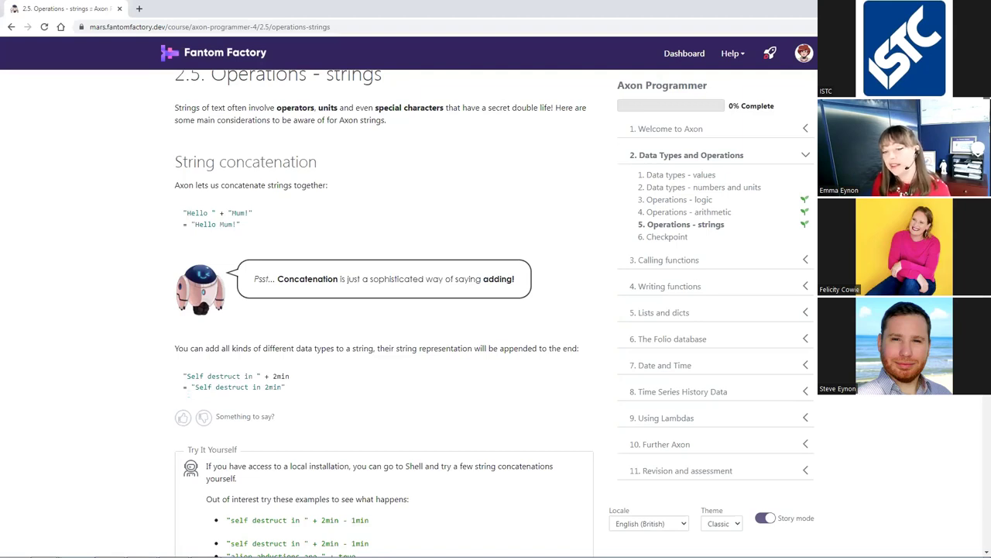
scroll(384, 297, "down", 4)
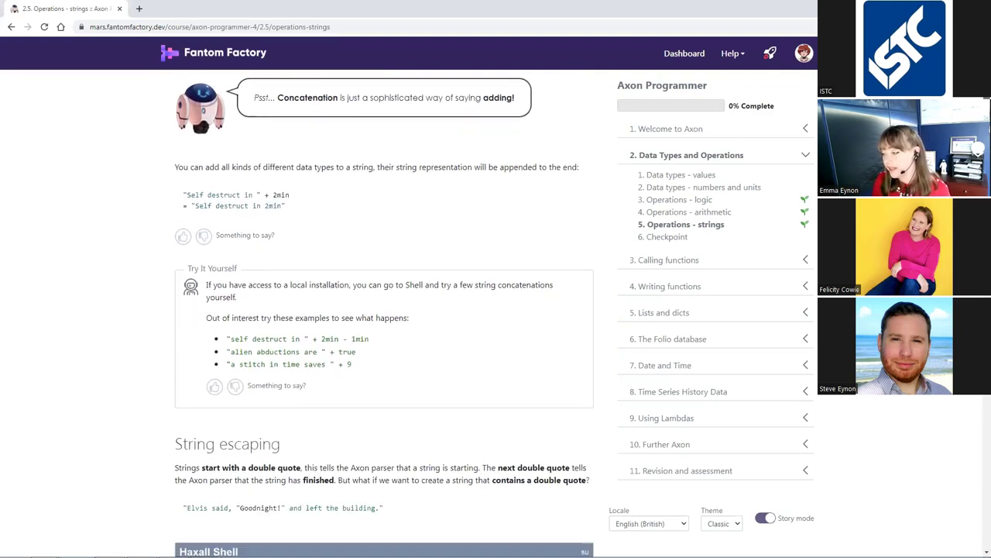
scroll(384, 313, "down", 4)
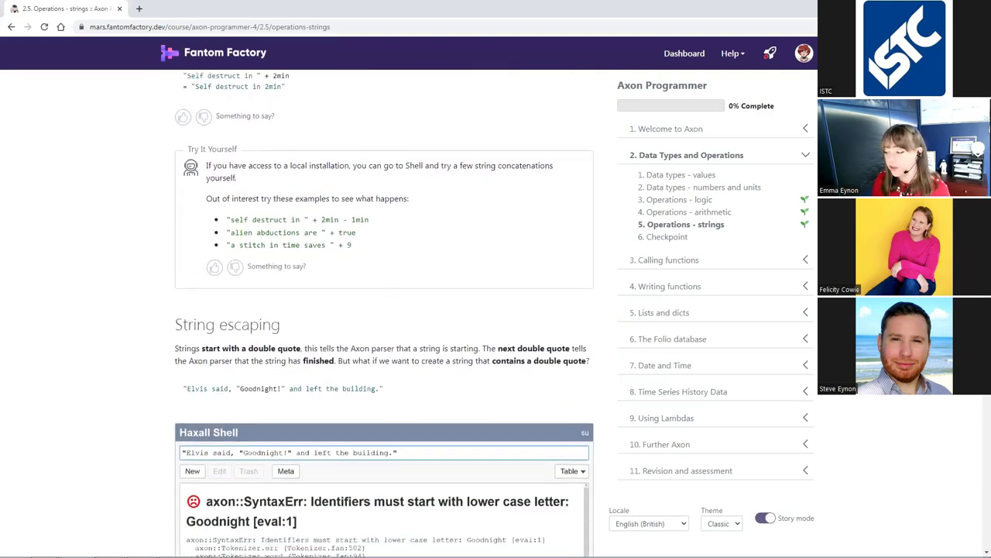
scroll(384, 313, "down", 8)
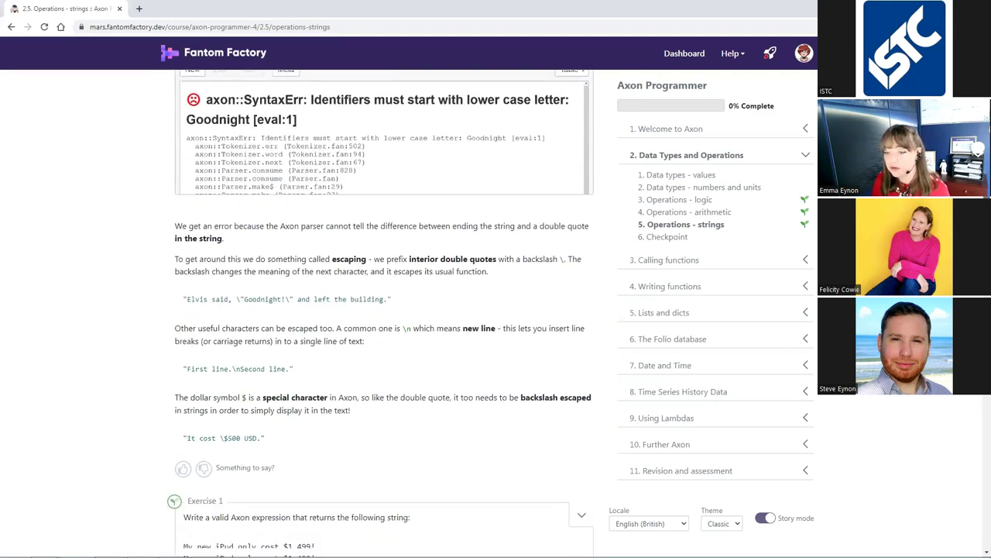
scroll(384, 312, "down", 4)
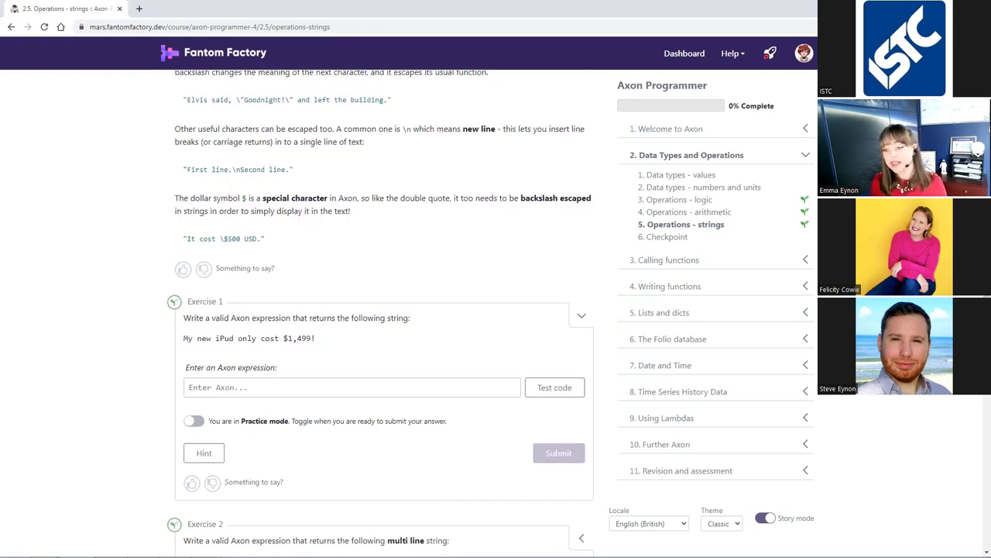
left_click_drag(980, 348, 978, 503)
scroll(235, 462, "down", 2)
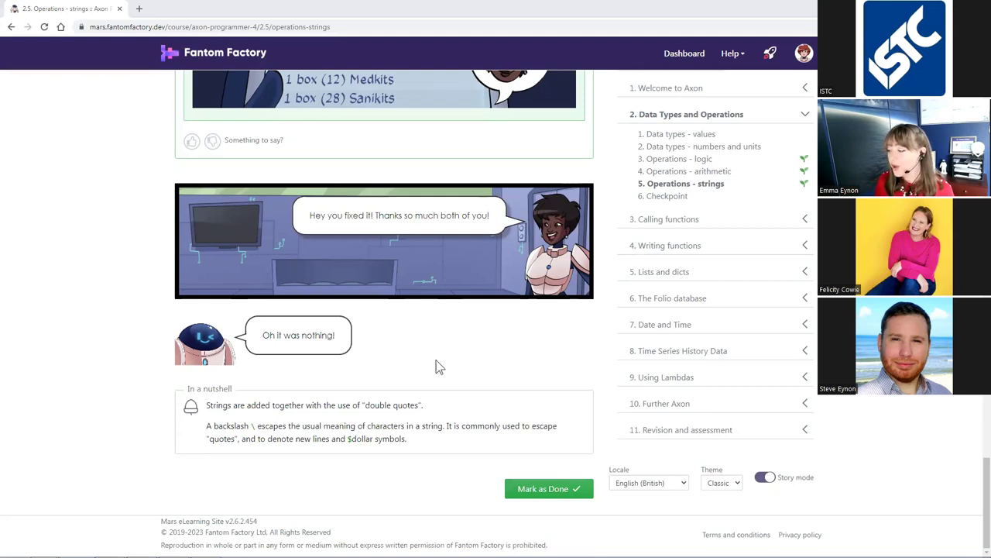
Turn Story mode off around Exercise 2 to show the lesson without comic panels, and turn it back on
scroll(977, 482, "up", 15)
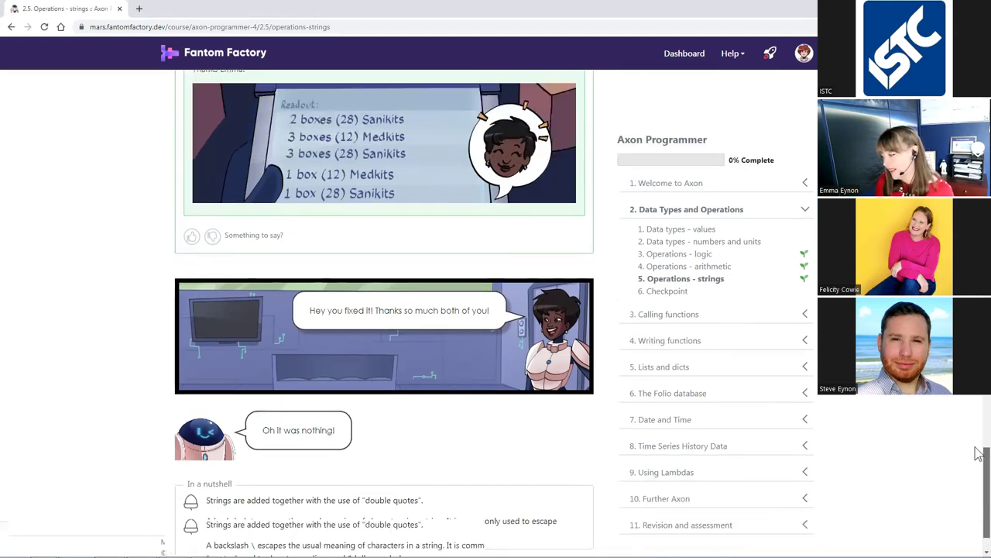
scroll(977, 482, "up", 2)
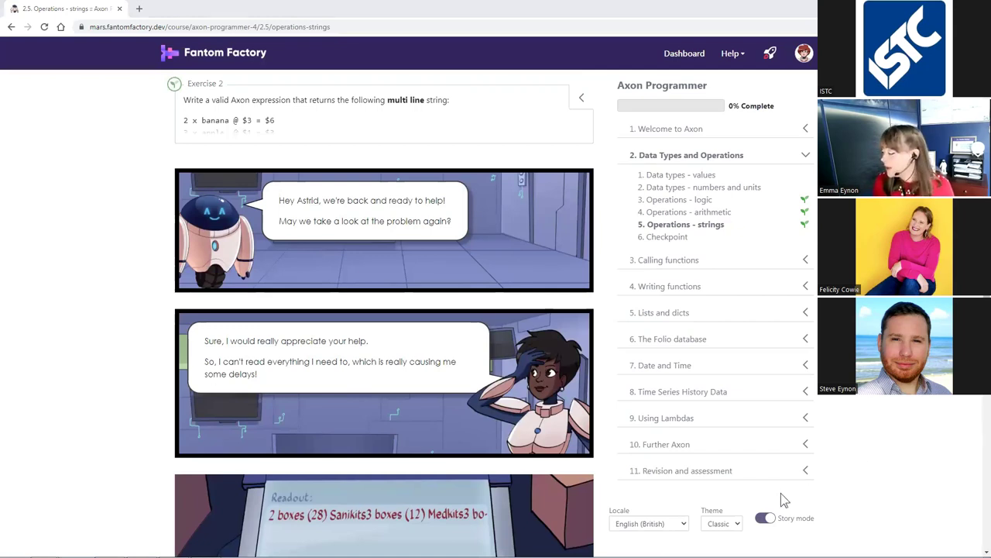
left_click(764, 519)
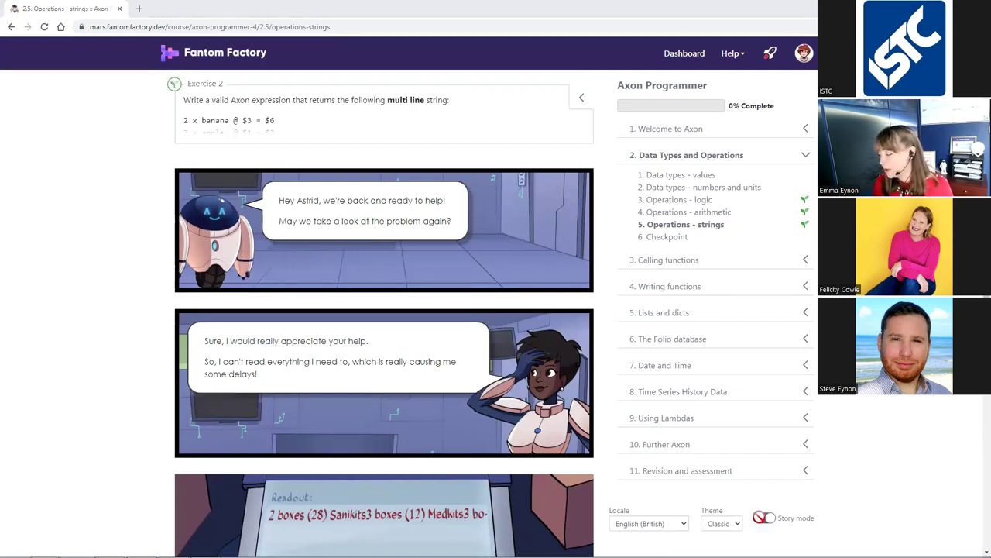
scroll(760, 507, "up", 2)
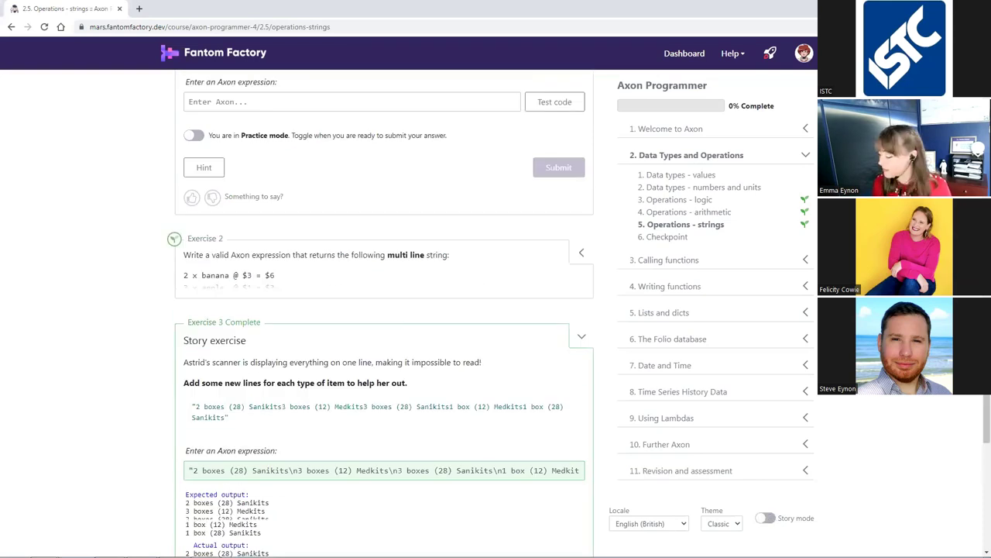
left_click(765, 518)
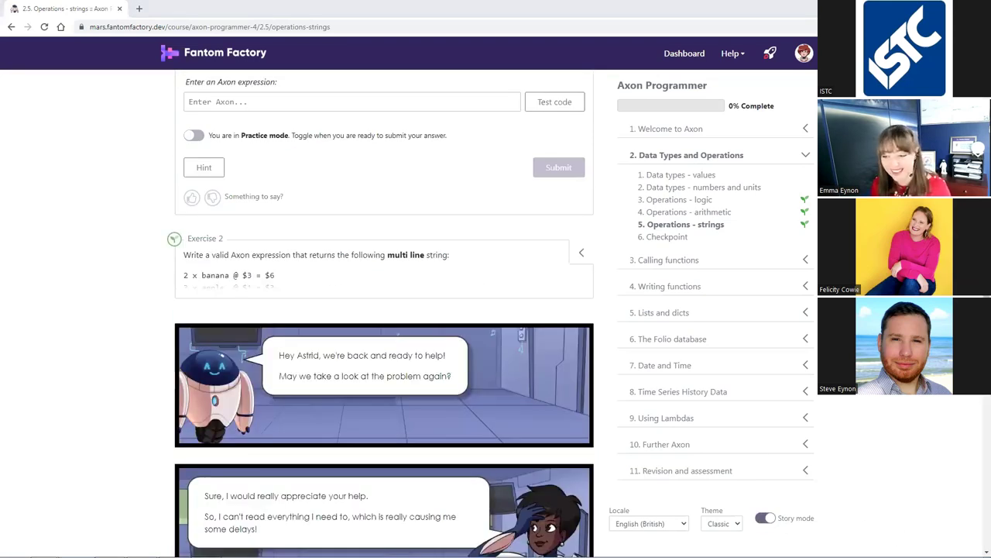
Open the 2.6 Checkpoint page of the Data Types and Operations chapter, and switch to the presentation slides
left_click(664, 239)
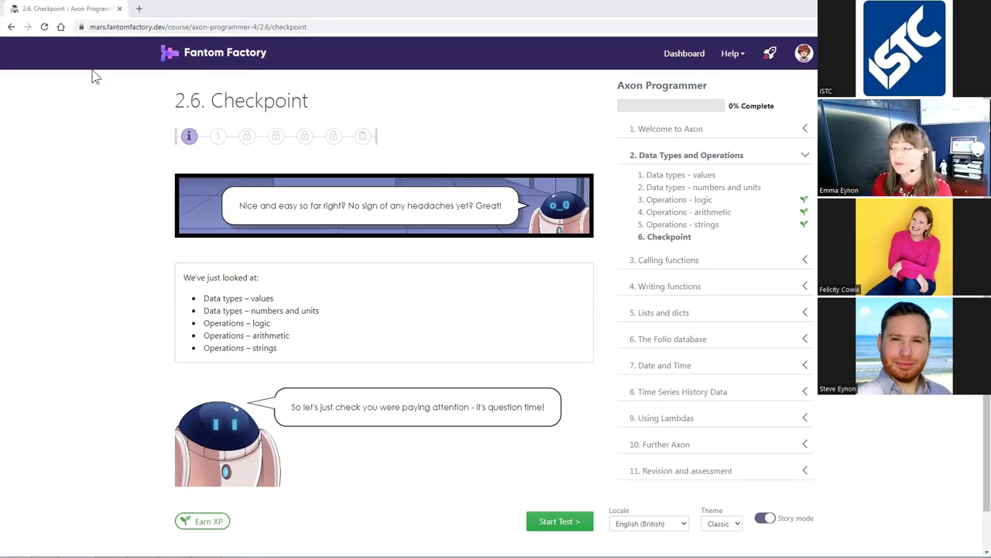
key("alt+Tab")
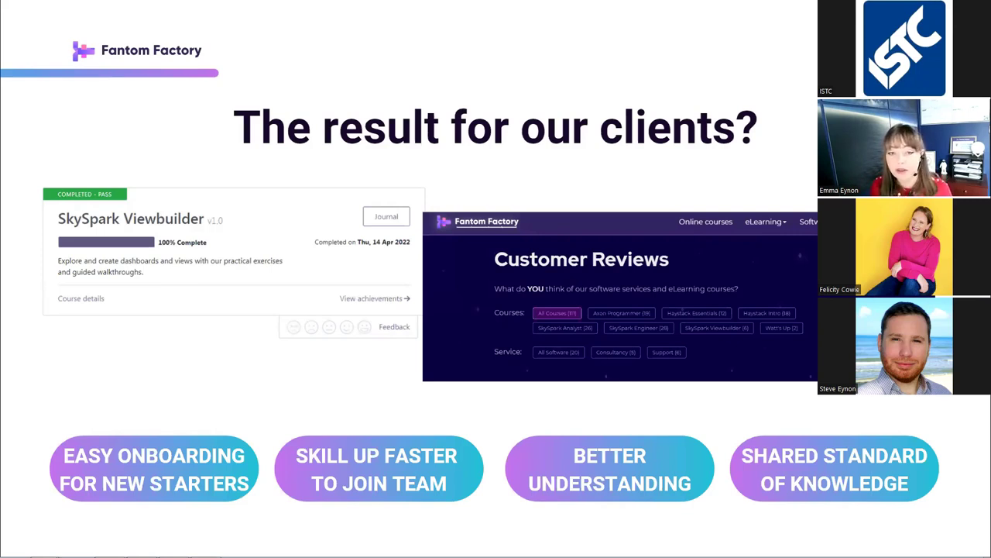
Switch to the browser window with the Customer Reviews page, maximise it and filter the reviews to the Axon Programmer course
key("alt+Tab")
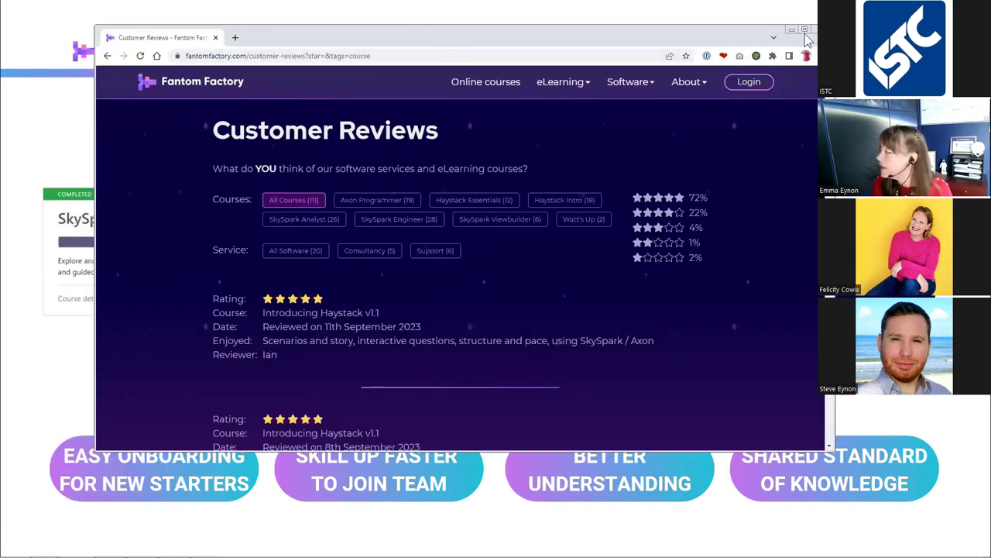
left_click(805, 30)
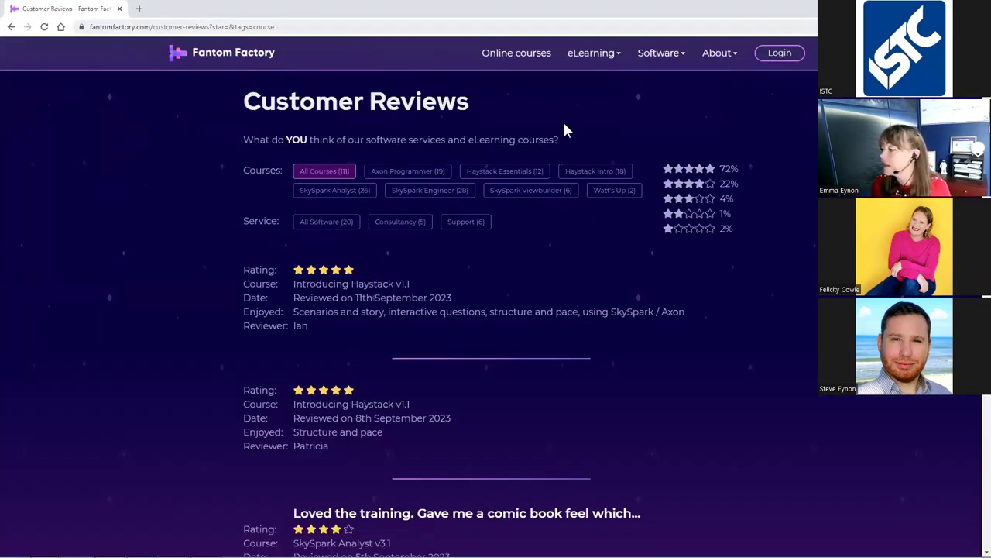
left_click(443, 170)
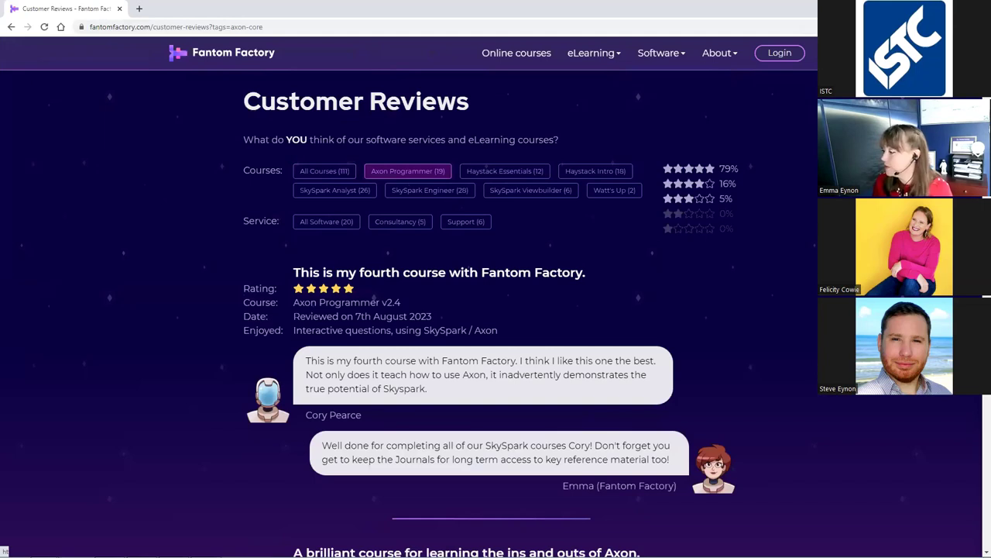
Read through the Axon Programmer customer reviews, from the newest down to those for course version 2.0
scroll(491, 310, "down", 1)
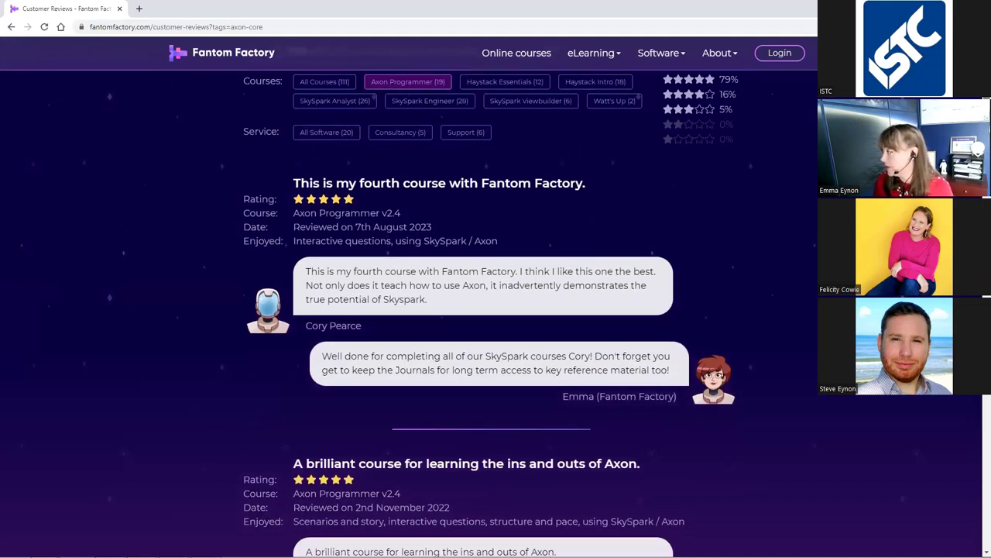
scroll(580, 177, "down", 1)
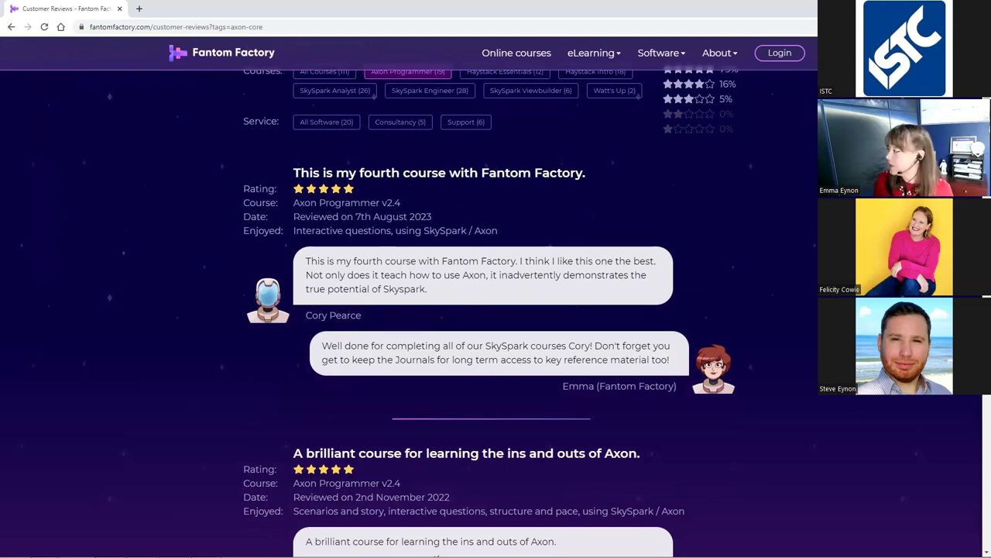
scroll(504, 302, "down", 3)
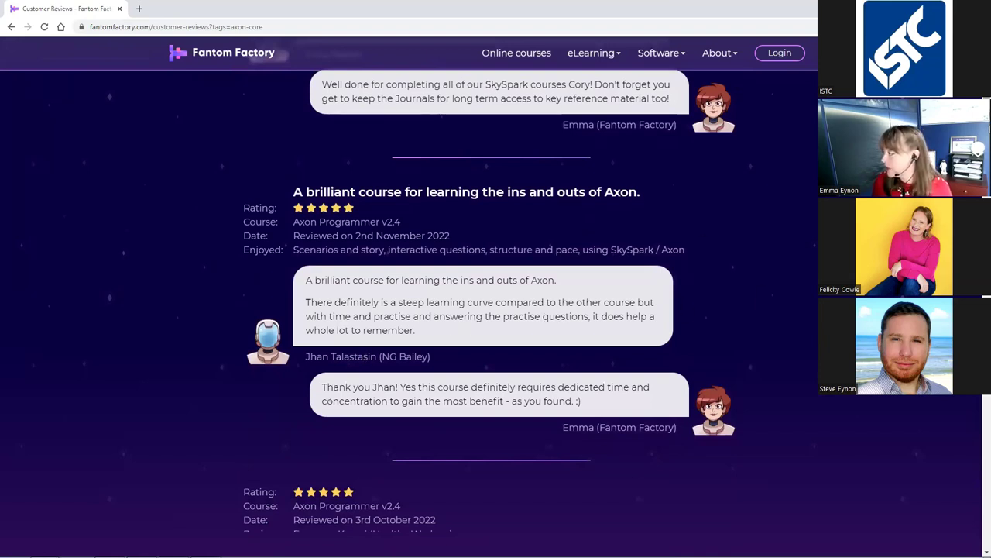
scroll(374, 293, "down", 1)
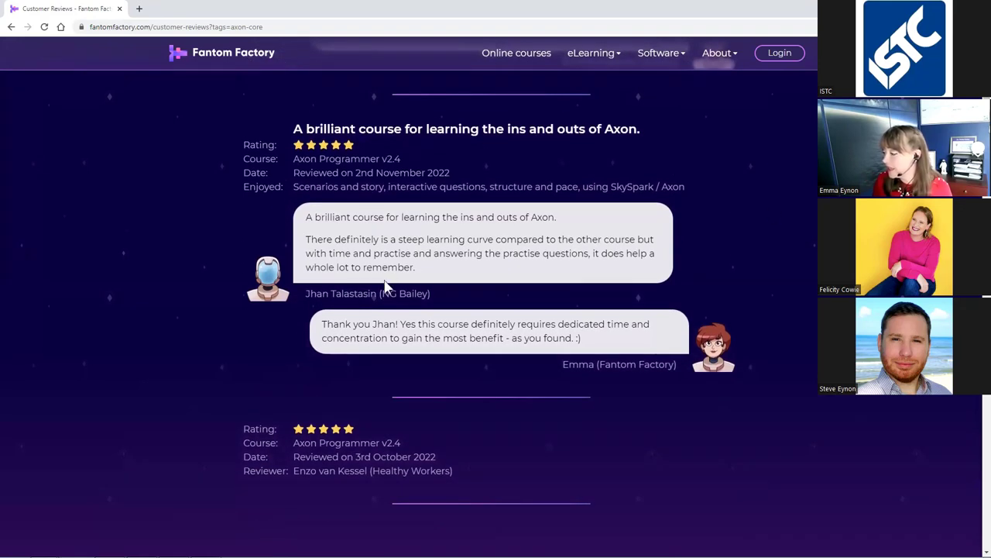
scroll(374, 294, "down", 6)
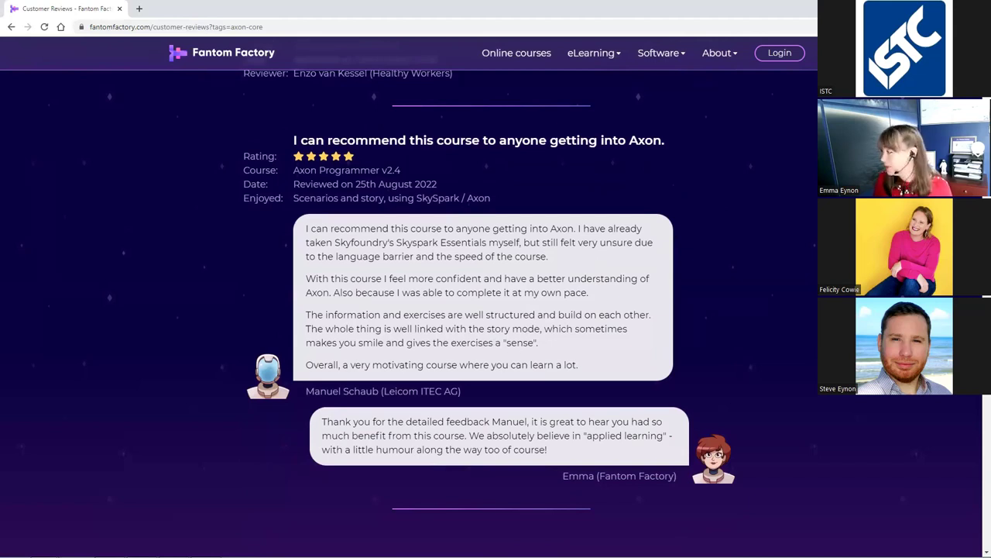
scroll(496, 310, "down", 7)
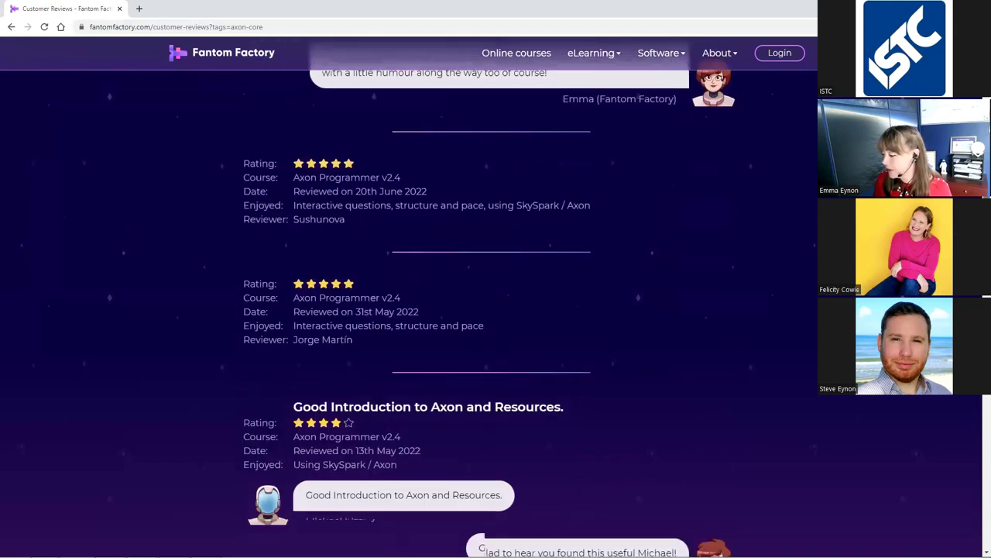
scroll(496, 310, "down", 1)
scroll(496, 310, "down", 7)
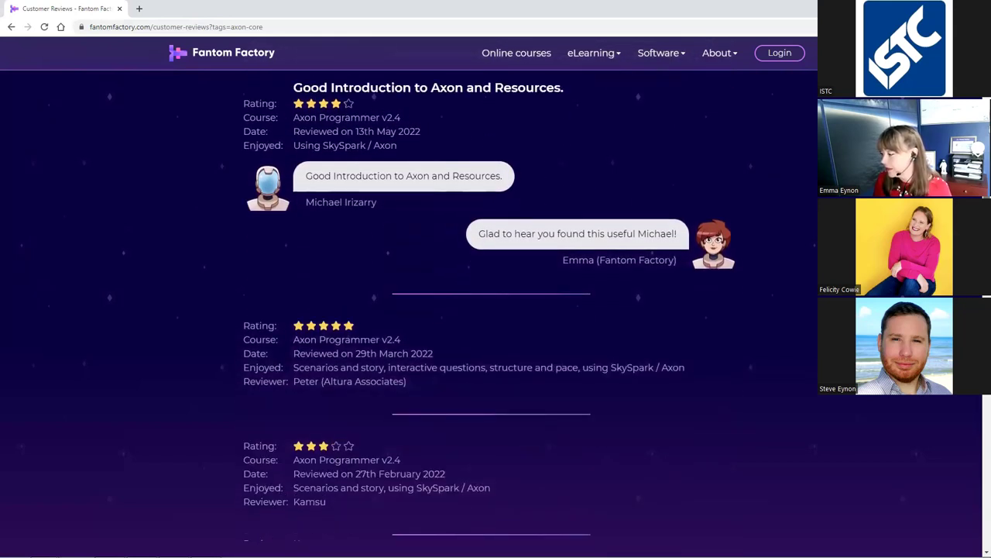
scroll(496, 309, "down", 1)
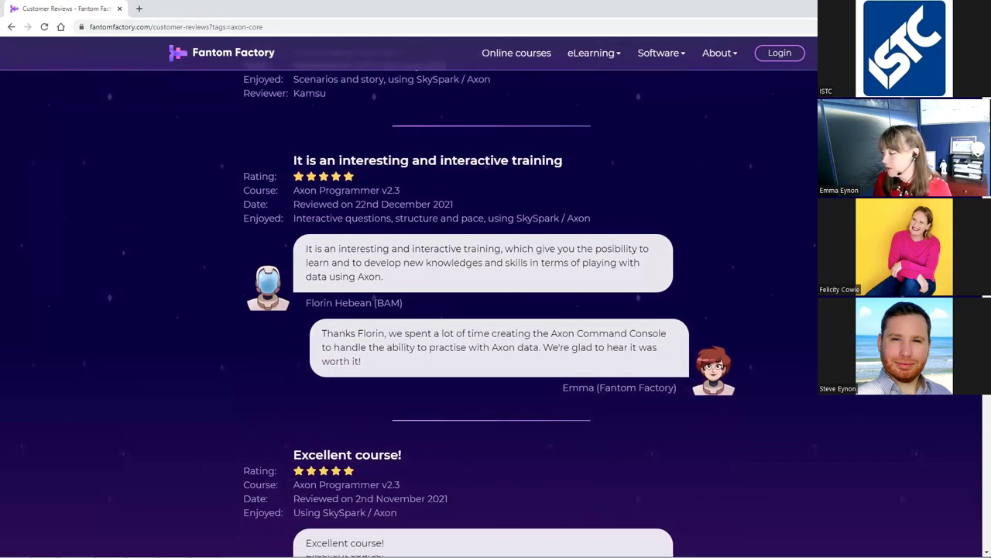
scroll(496, 310, "down", 1)
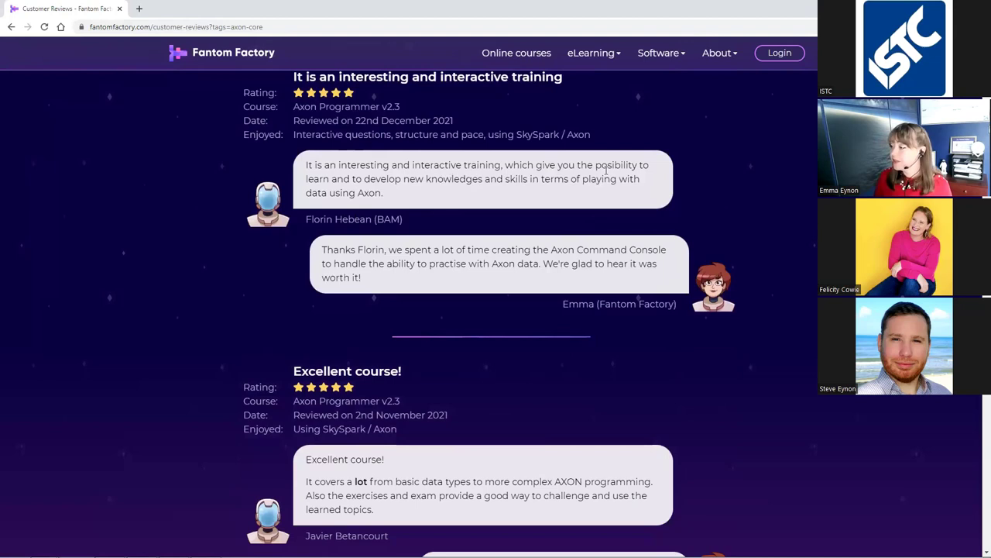
scroll(490, 310, "down", 3)
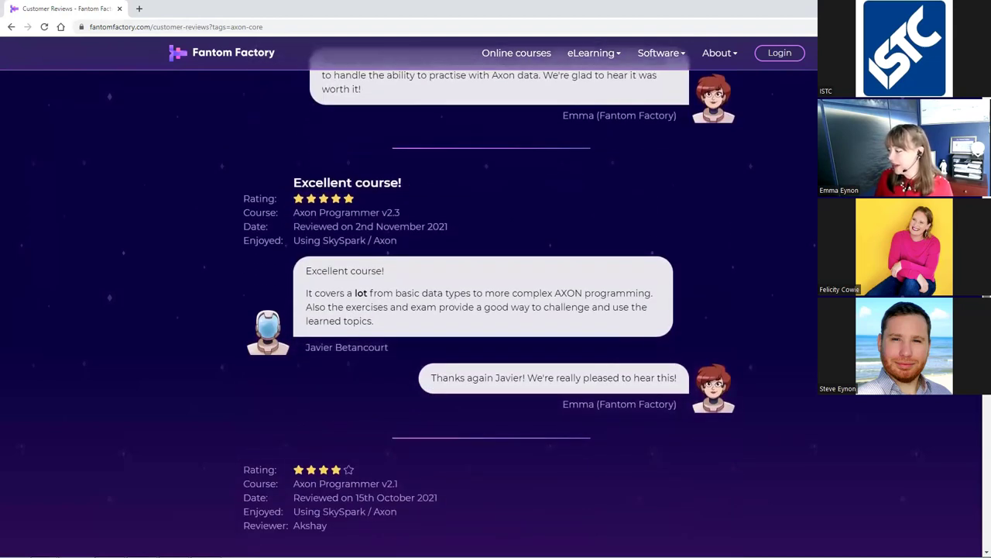
scroll(489, 310, "down", 1)
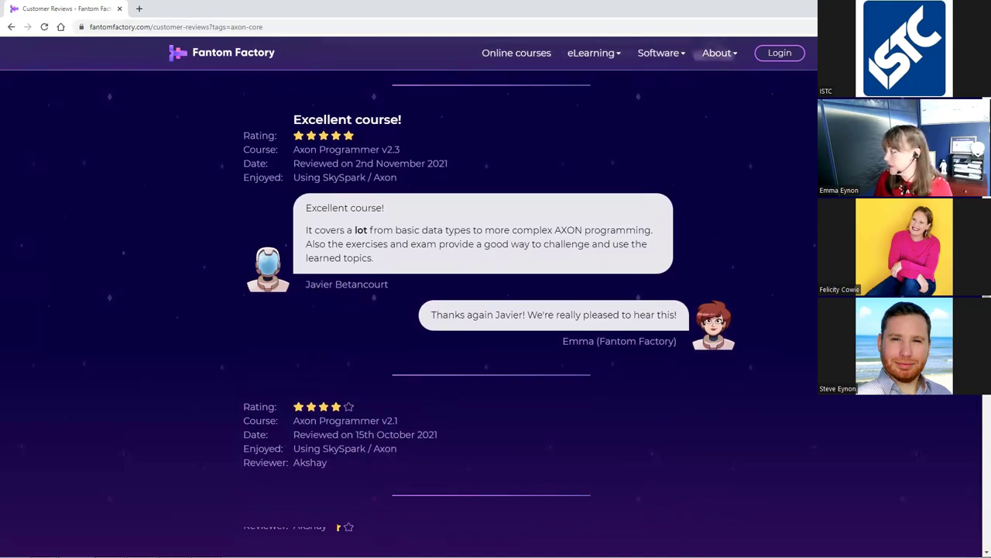
scroll(490, 310, "down", 7)
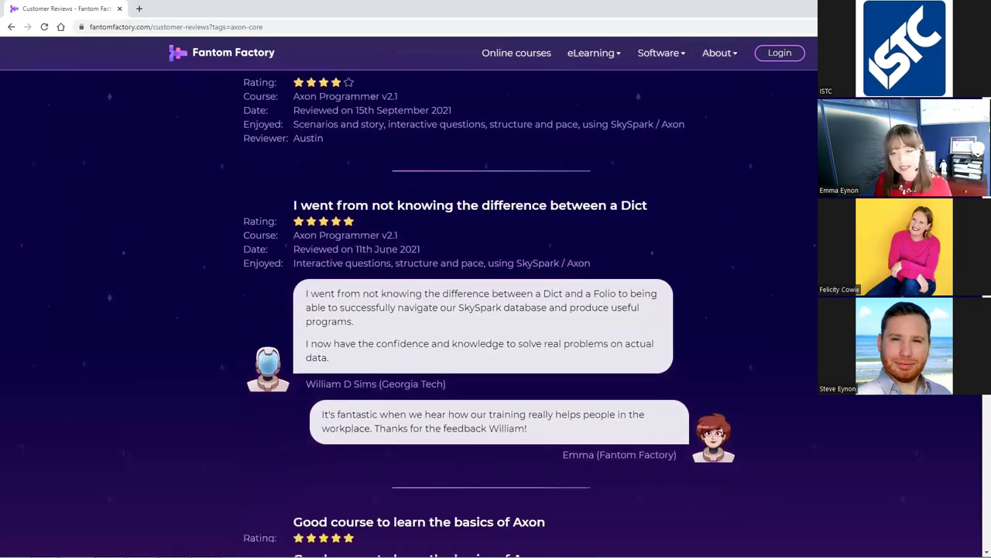
scroll(489, 297, "down", 1)
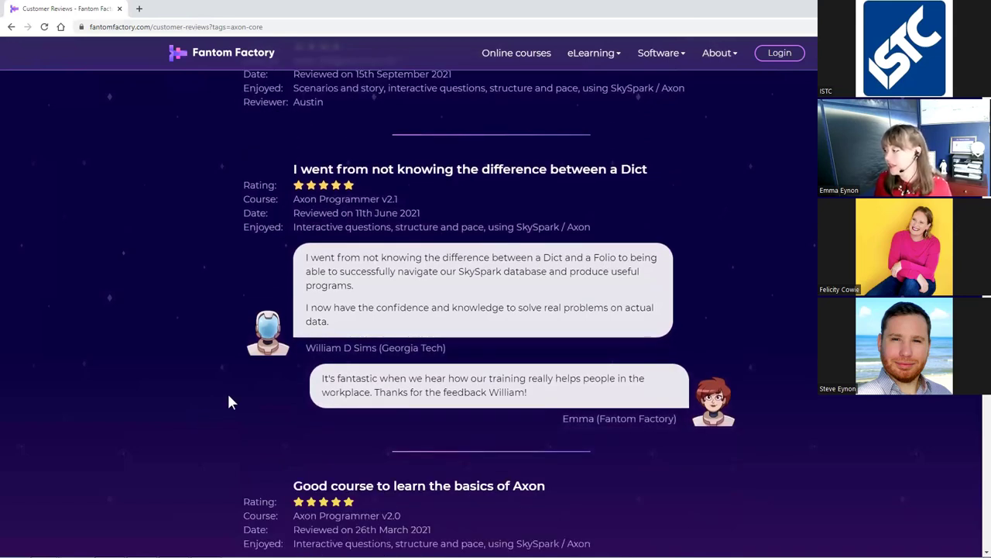